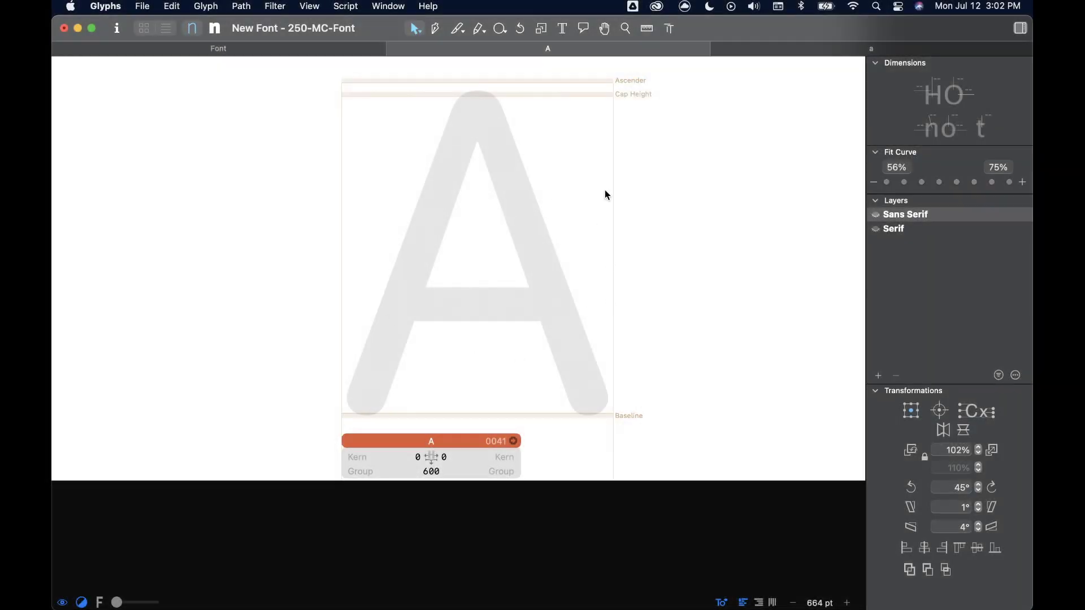
- Draw an ellipse in glyph A spanning from cap height down to the baseline
left_click(499, 30)
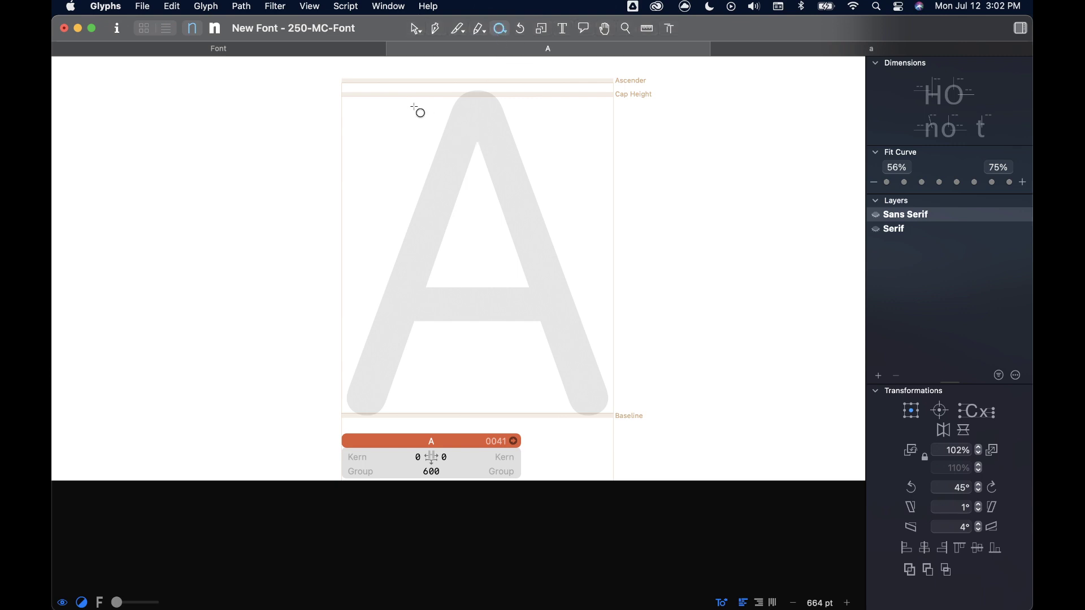
left_click_drag(384, 101, 622, 415)
key("v")
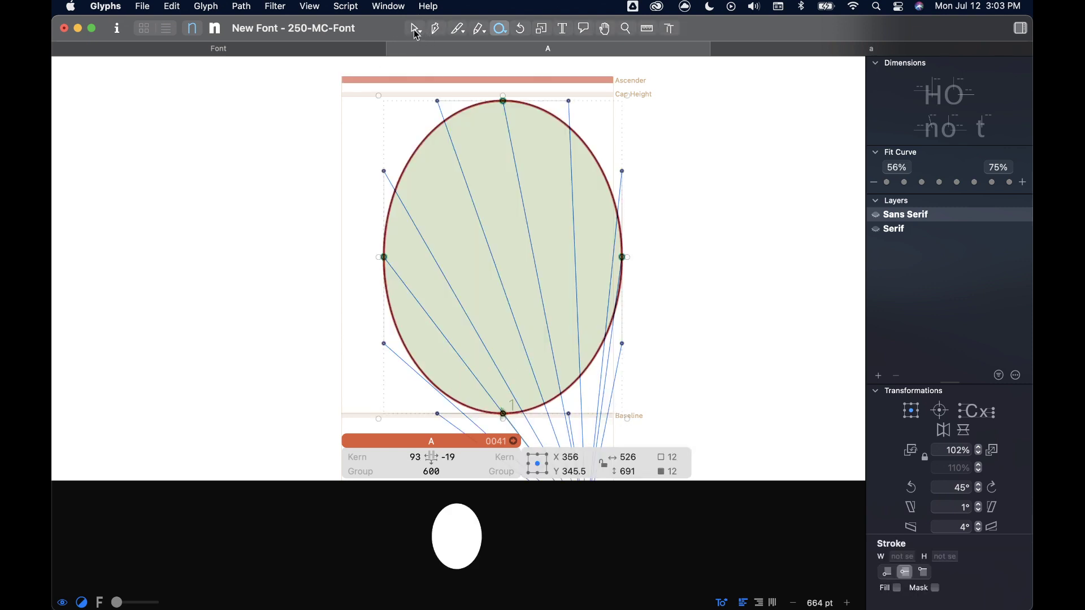
- Delete the lower-left handle to straighten that curve, then pull the left node's upper handle outward
left_click(348, 194)
scroll(348, 194, "down", 2)
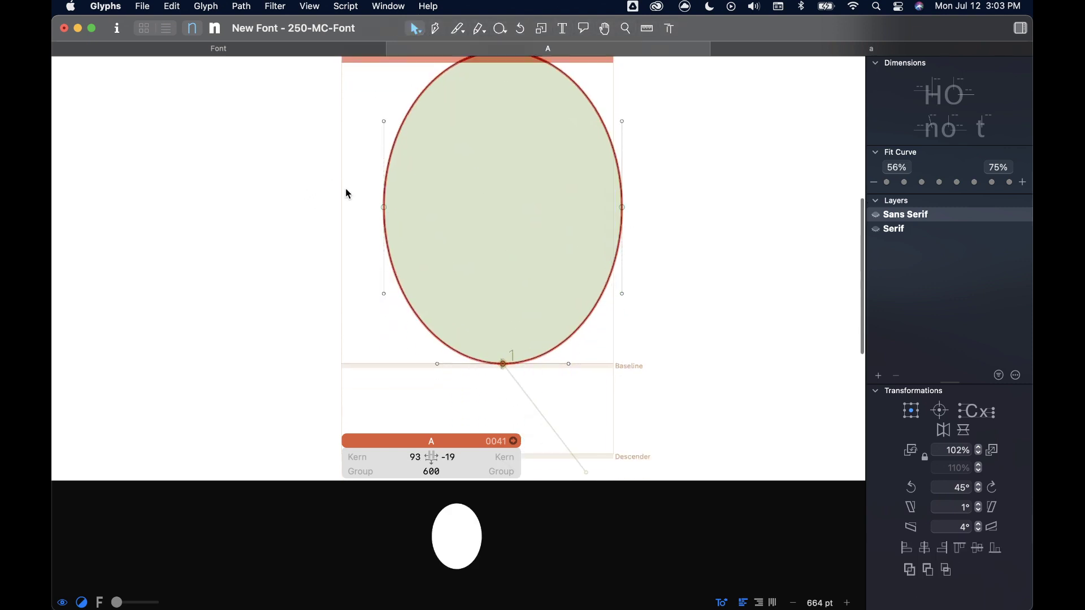
scroll(346, 194, "up", 2)
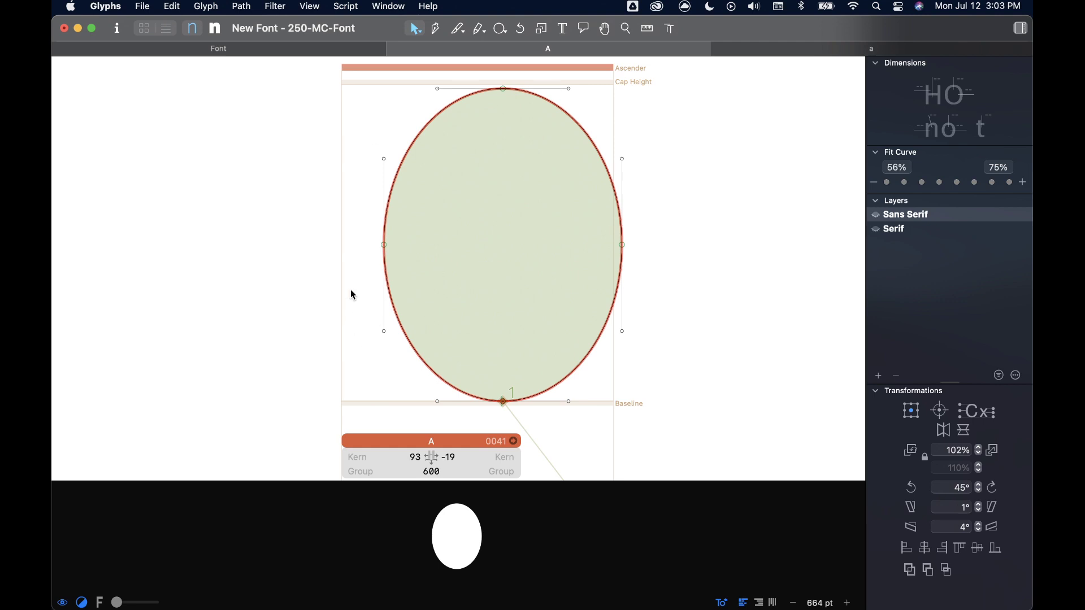
left_click(384, 331)
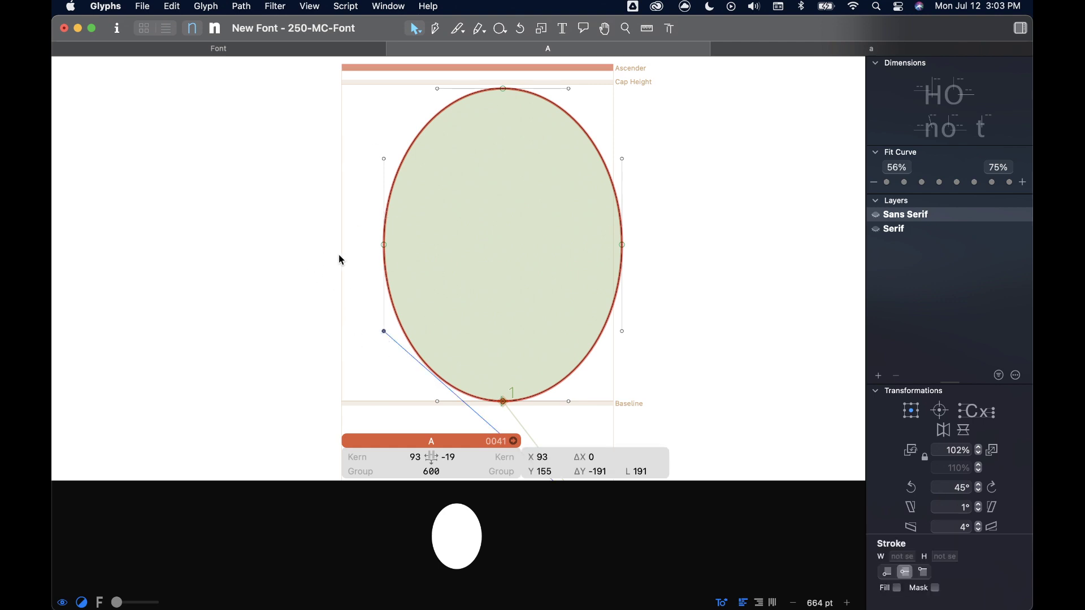
key("Delete")
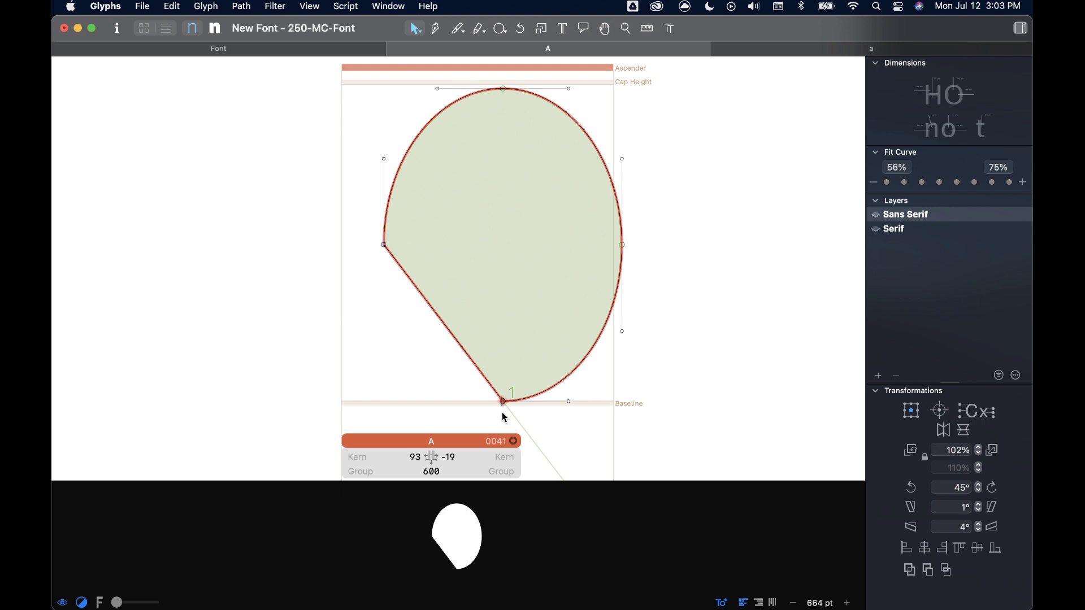
left_click(503, 402)
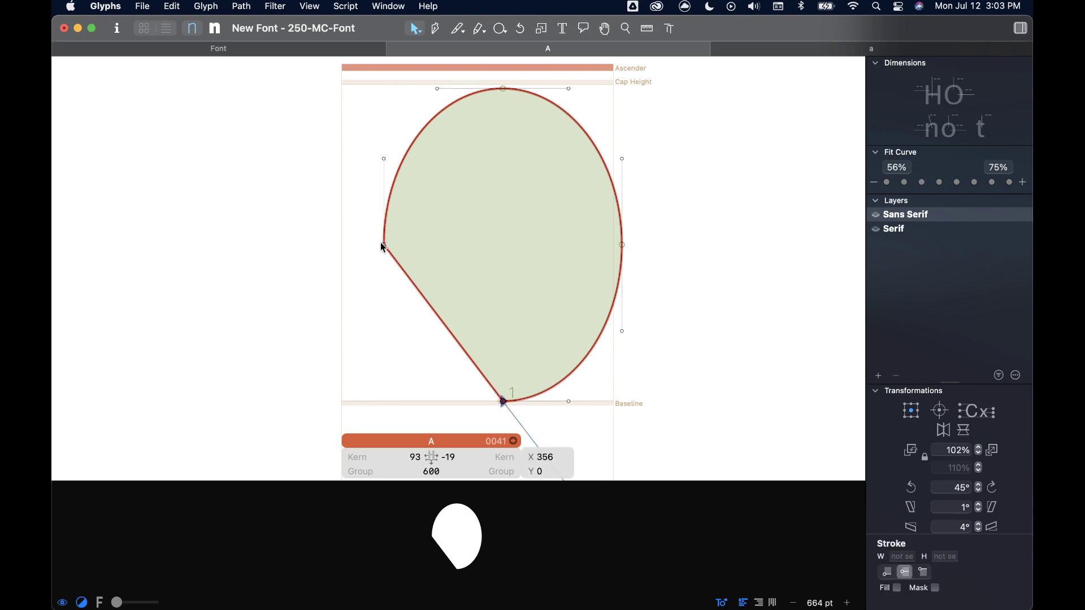
mouse_move(385, 162)
left_mouse_down()
mouse_move(358, 162)
mouse_move(294, 217)
mouse_move(312, 235)
mouse_move(436, 150)
mouse_move(463, 198)
mouse_move(364, 150)
mouse_move(374, 158)
left_mouse_up()
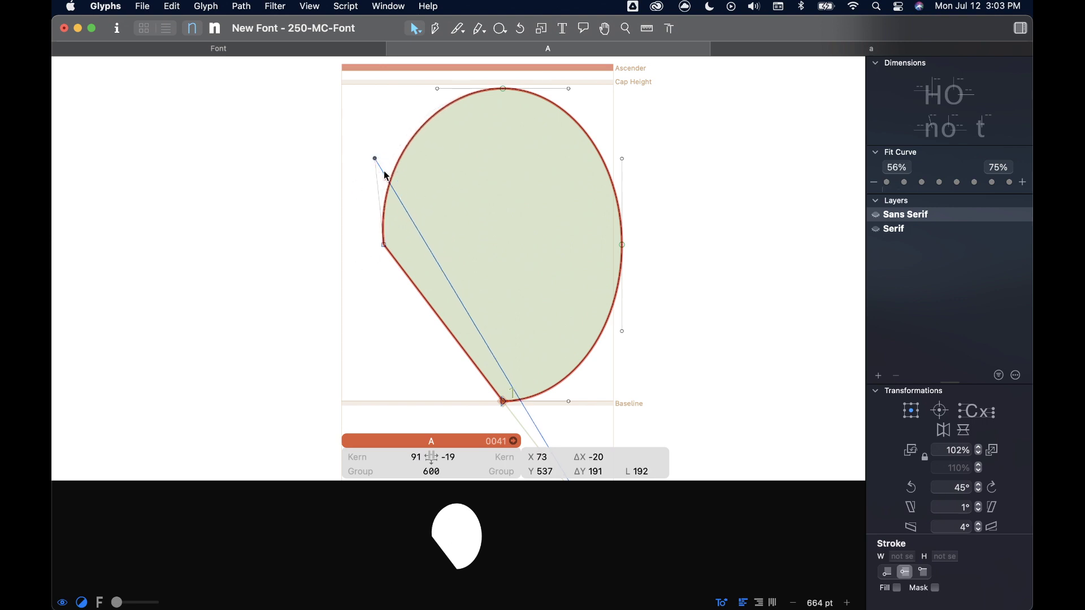
- Add handles to the straight lower-left segment and pull them out to round it again
left_click(419, 304)
scroll(421, 333, "up", 5)
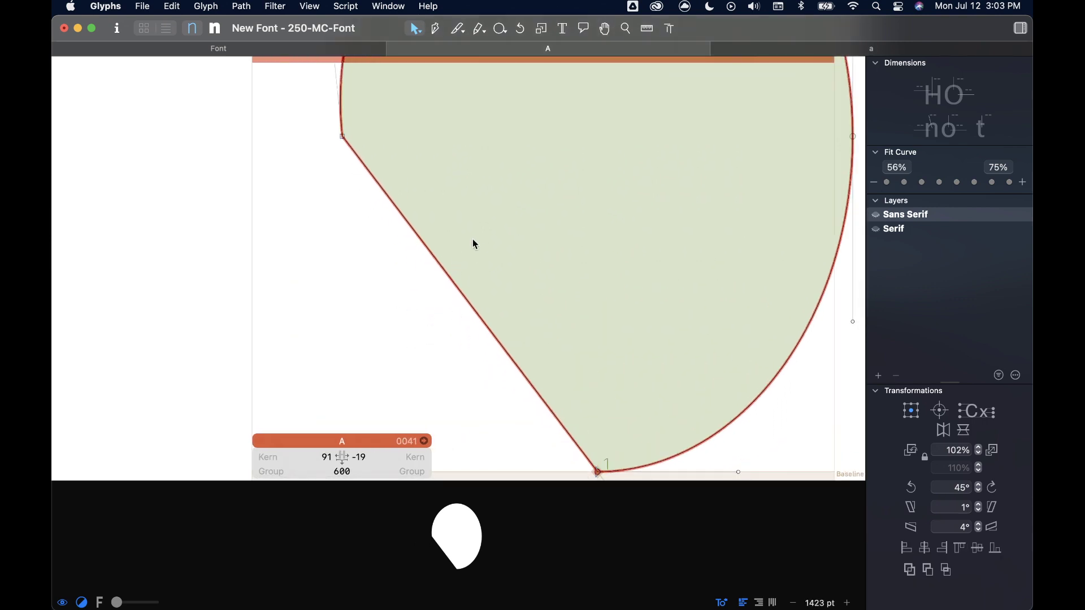
left_click(443, 270, "alt")
left_click_drag(515, 366, 487, 399)
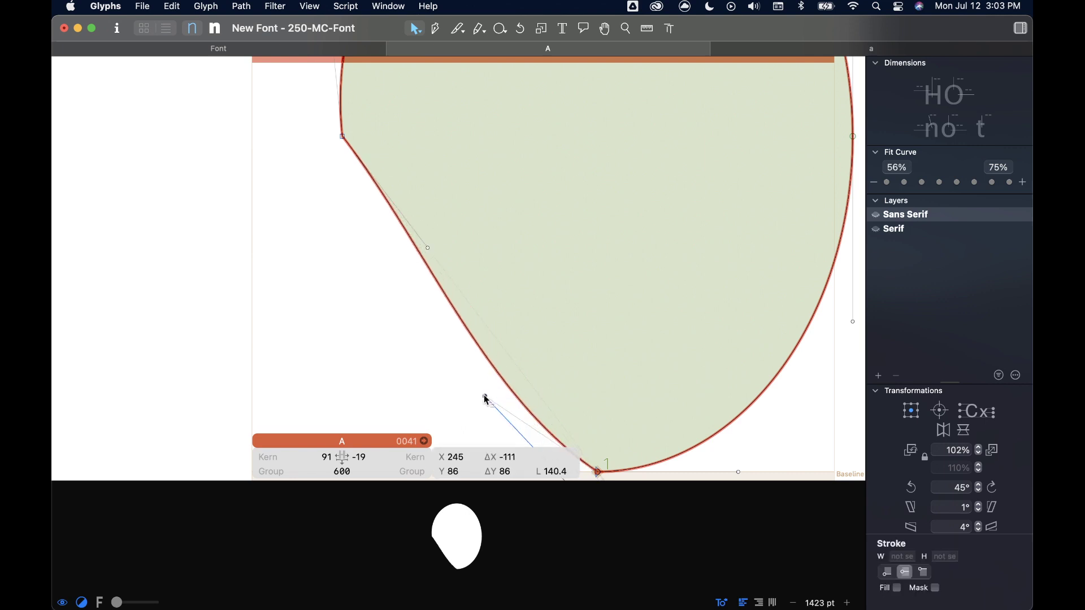
left_click(427, 249)
left_click_drag(422, 254, 227, 217)
- Make the left and bottom nodes smooth and balance their handles for a symmetric oval
double_click(343, 137)
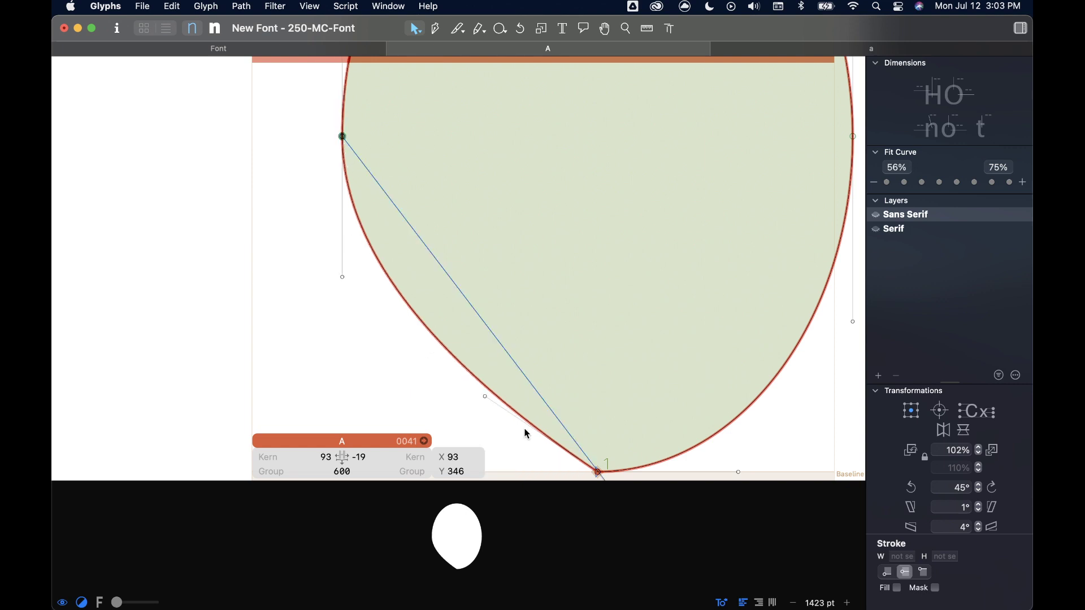
double_click(598, 475)
scroll(576, 321, "down", 3)
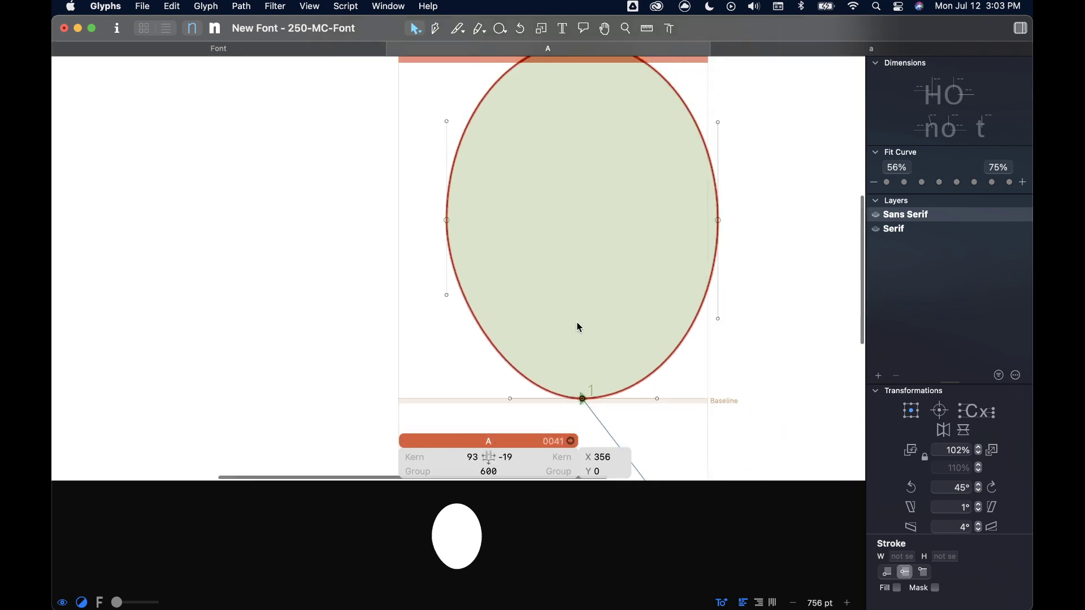
left_click_drag(514, 391, 497, 391)
left_click_drag(459, 297, 458, 315)
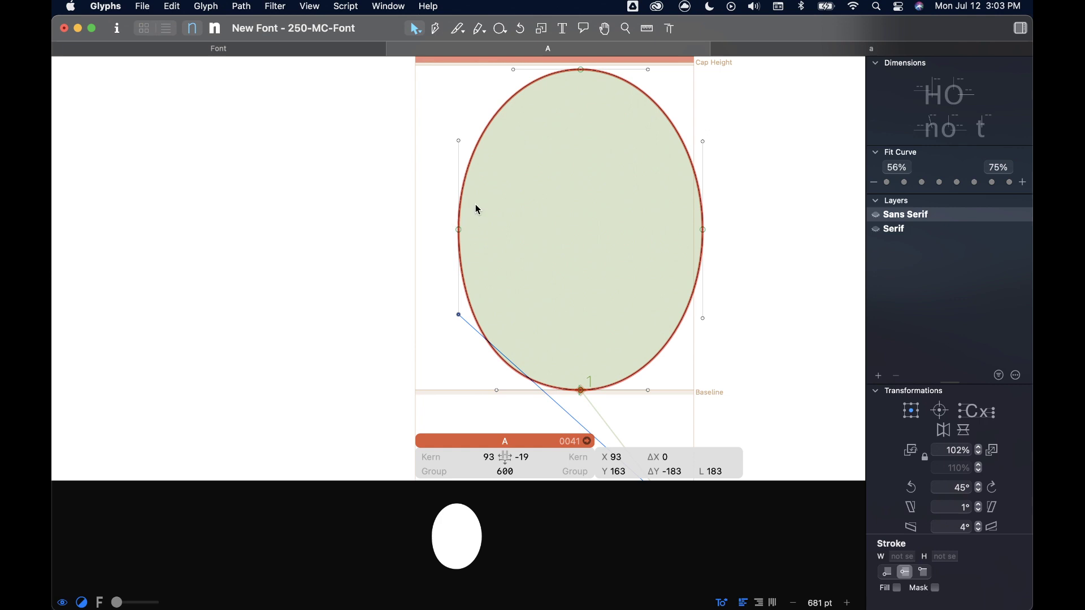
- Select the whole ellipse and delete it from glyph A
key("super+a")
key("Delete")
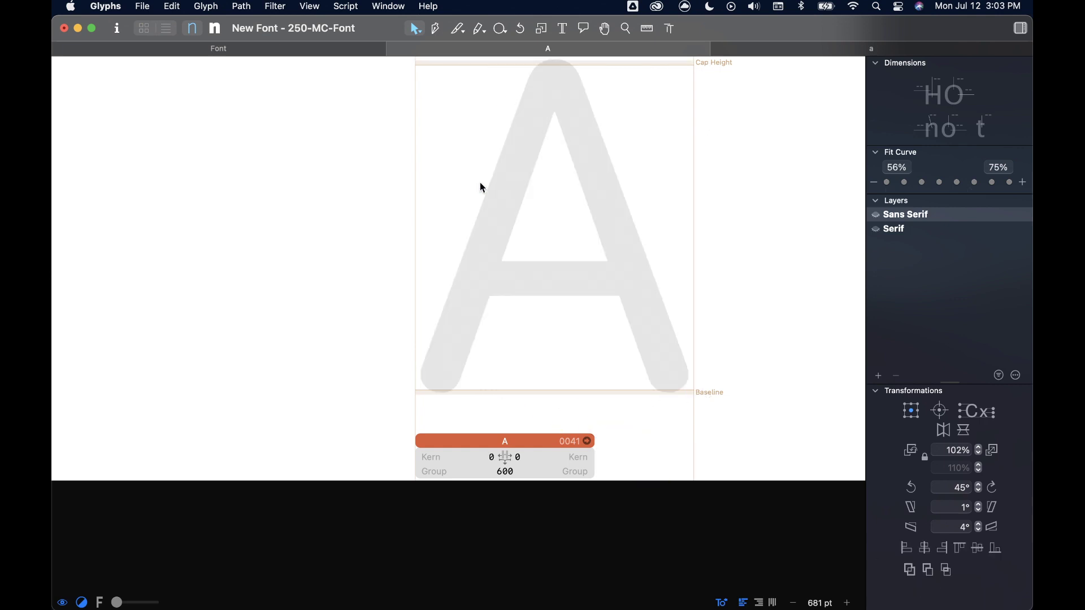
scroll(479, 182, "up", 2)
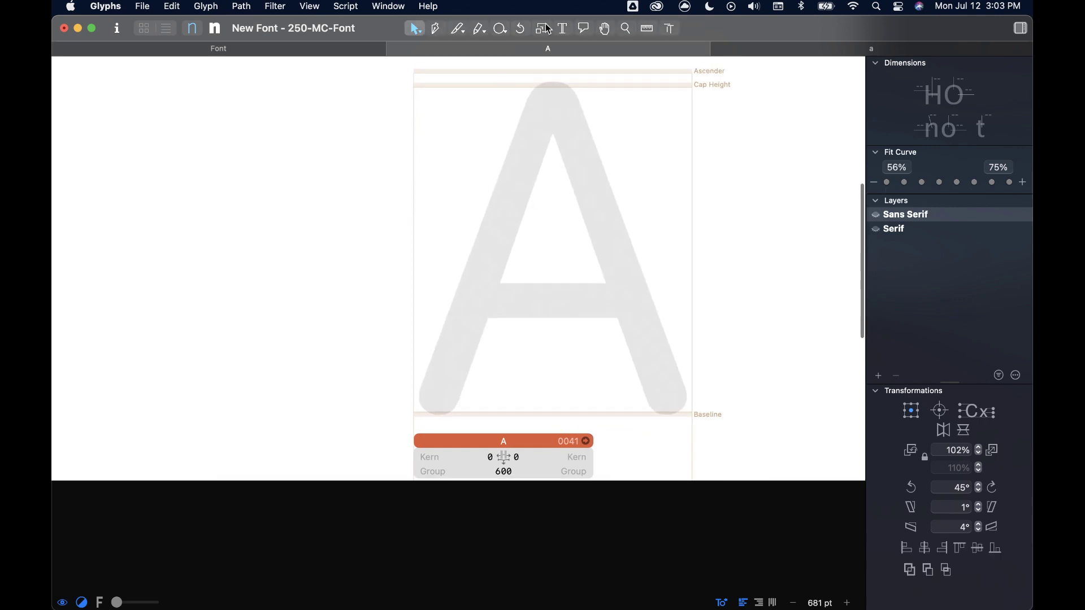
- Draw a tall stem rectangle from cap height to baseline and duplicate it to the right
left_click(500, 28)
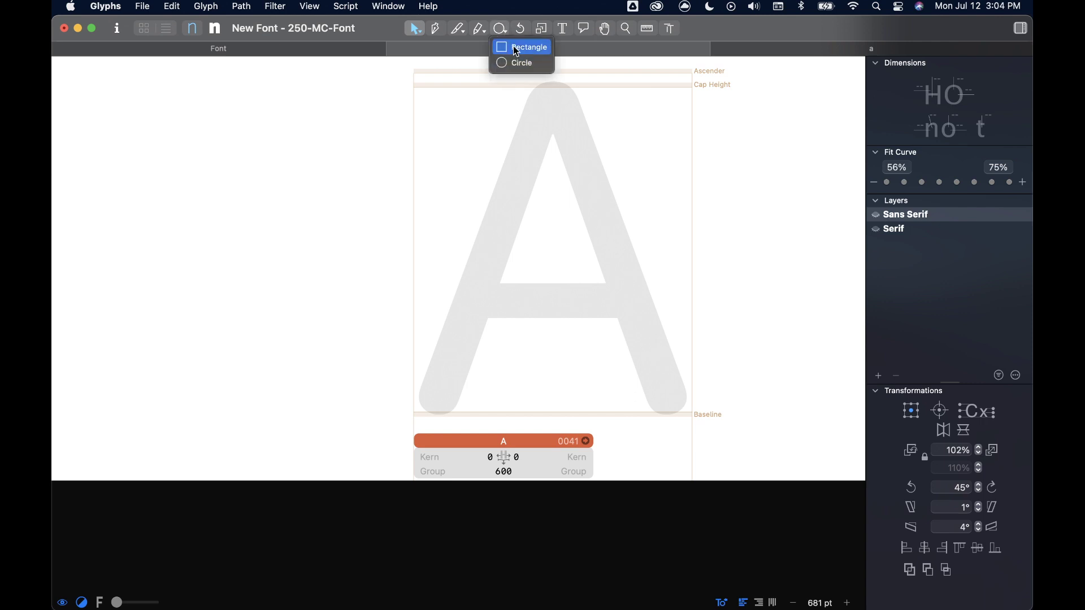
key("Return")
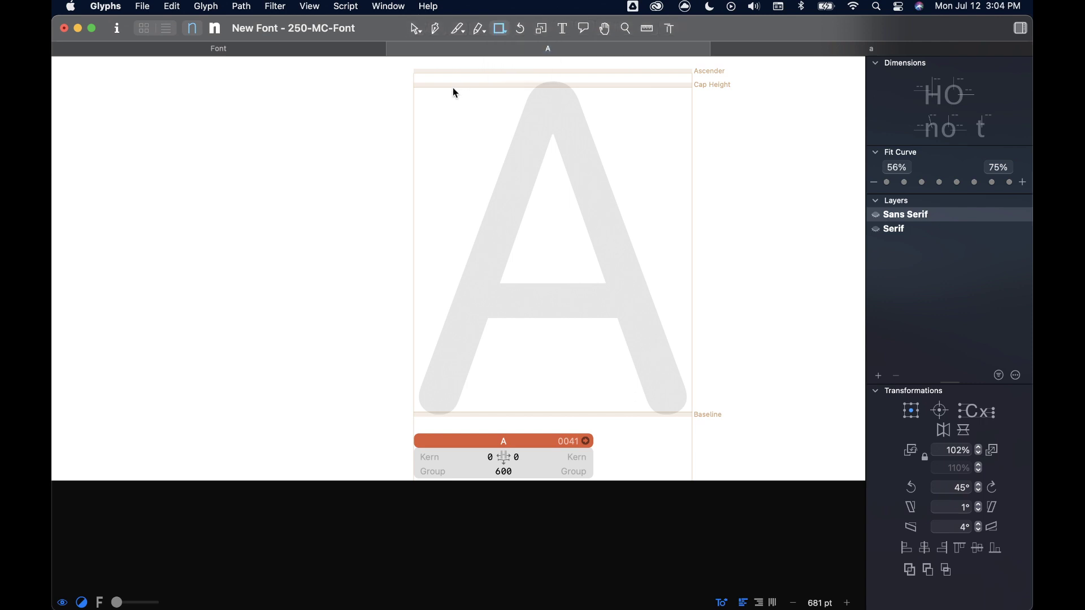
left_click_drag(453, 88, 502, 411)
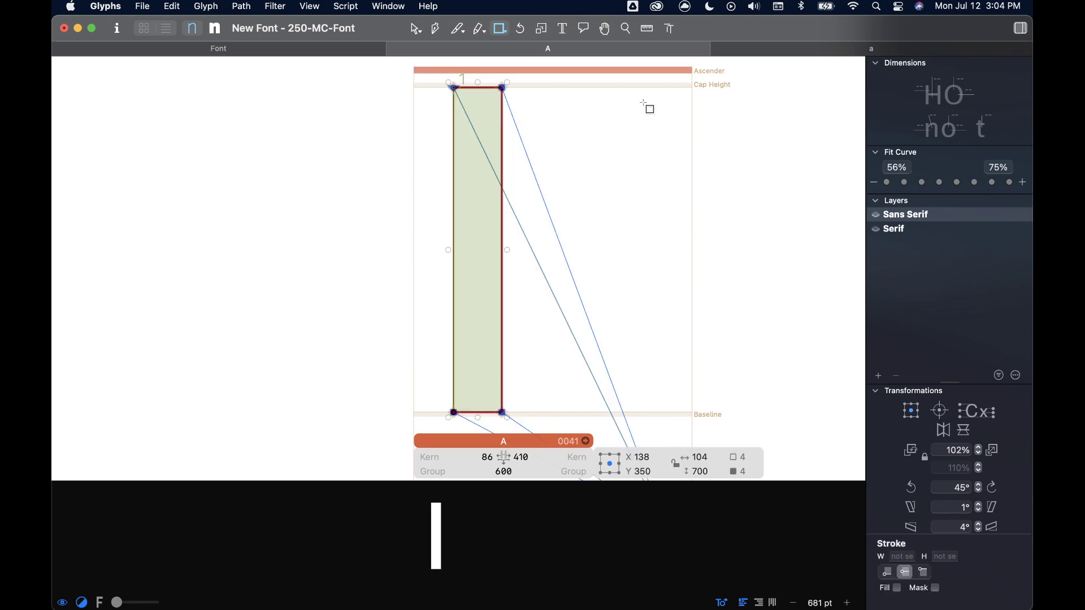
left_click(424, 31)
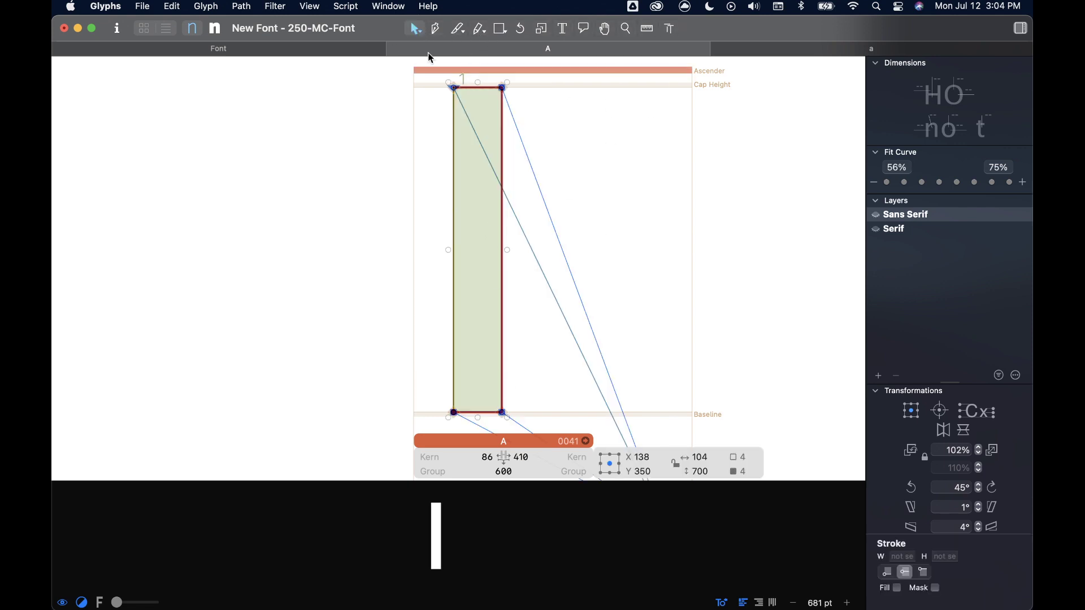
left_click(457, 103)
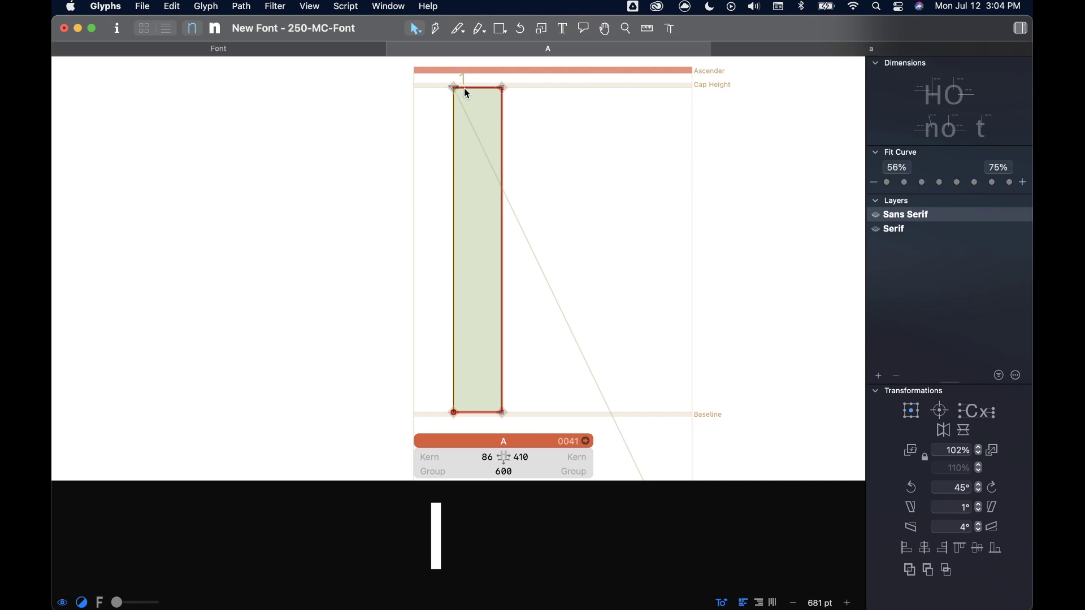
double_click(461, 91)
left_click_drag(457, 92, 642, 91)
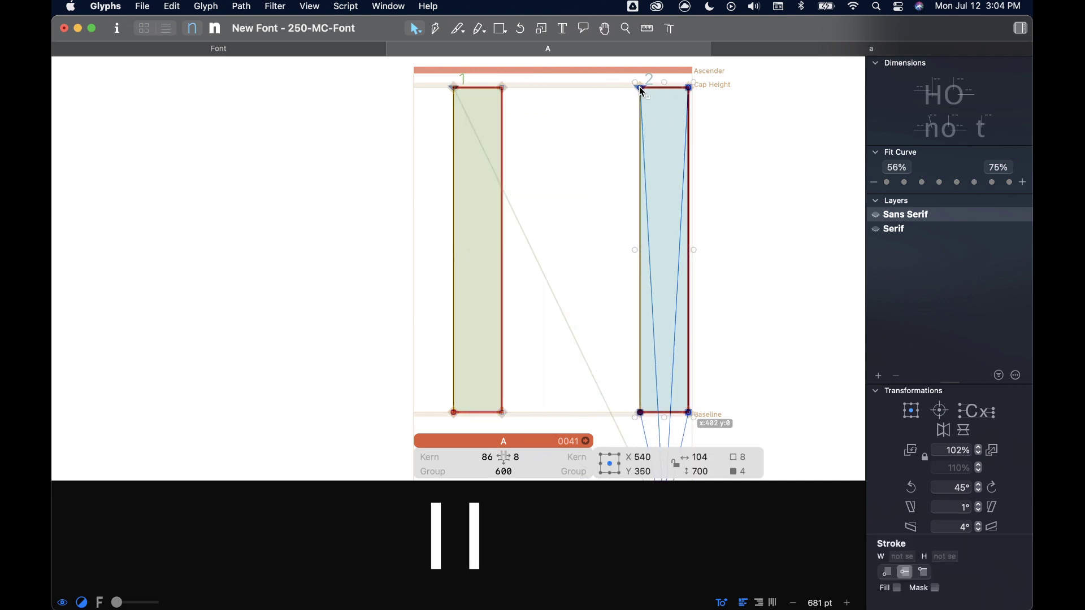
- Draw a crossbar rectangle spanning the two stems
left_click(500, 29)
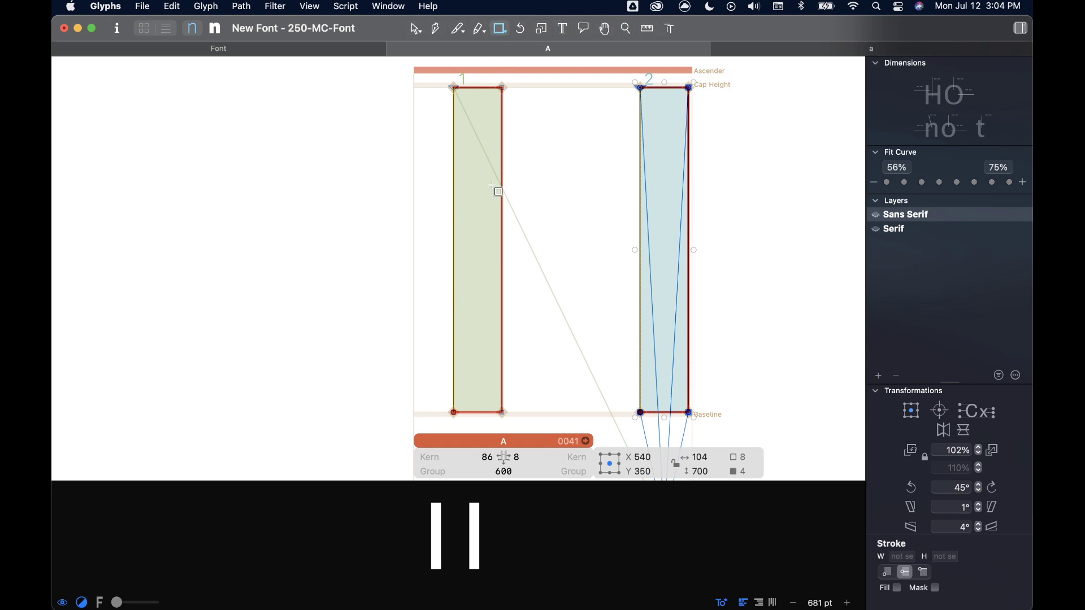
left_click_drag(478, 215, 657, 255)
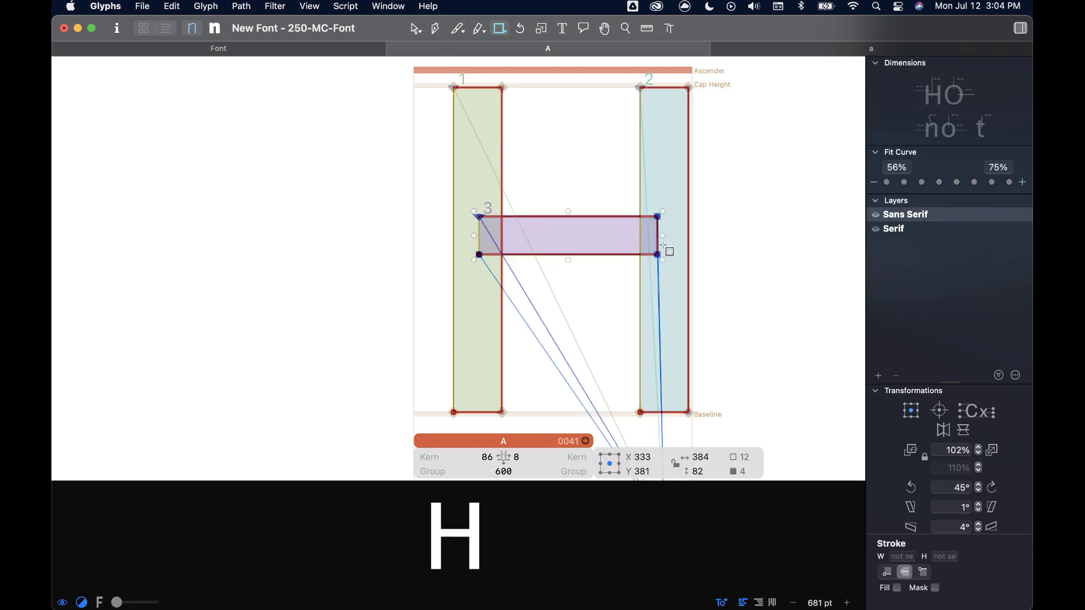
key("v")
scroll(540, 208, "right", 2)
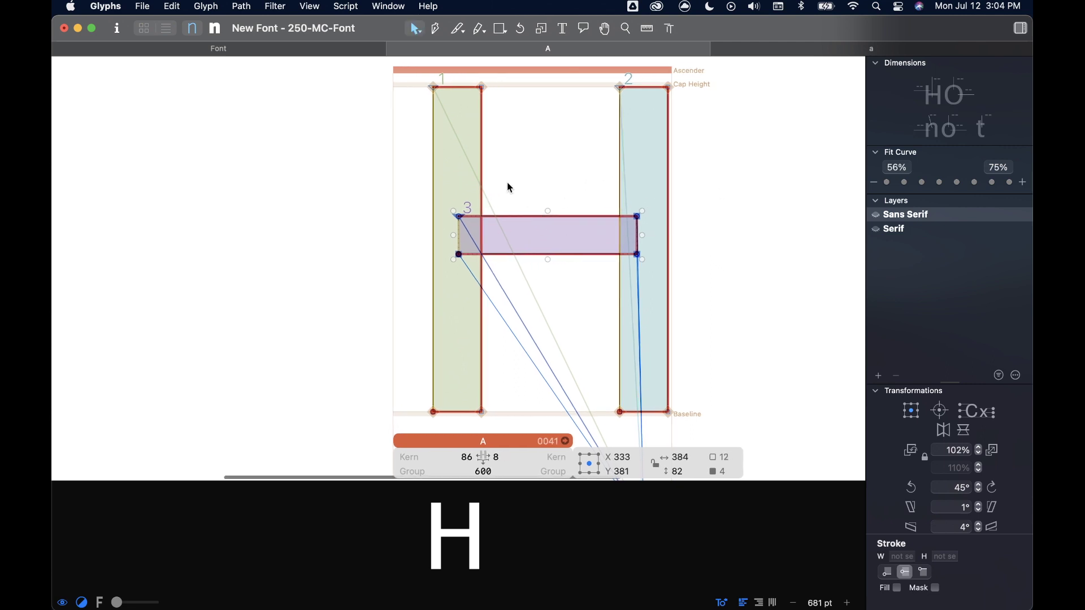
- Move the left stem further left and widen the crossbar to reach it
left_click(484, 129)
double_click(484, 130)
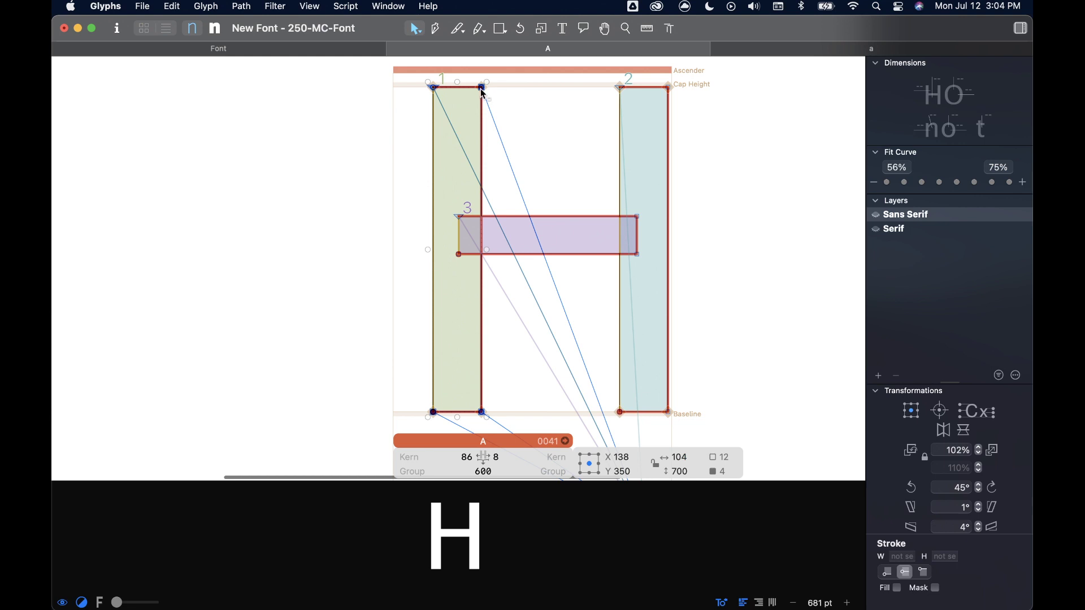
left_click_drag(481, 92, 456, 94)
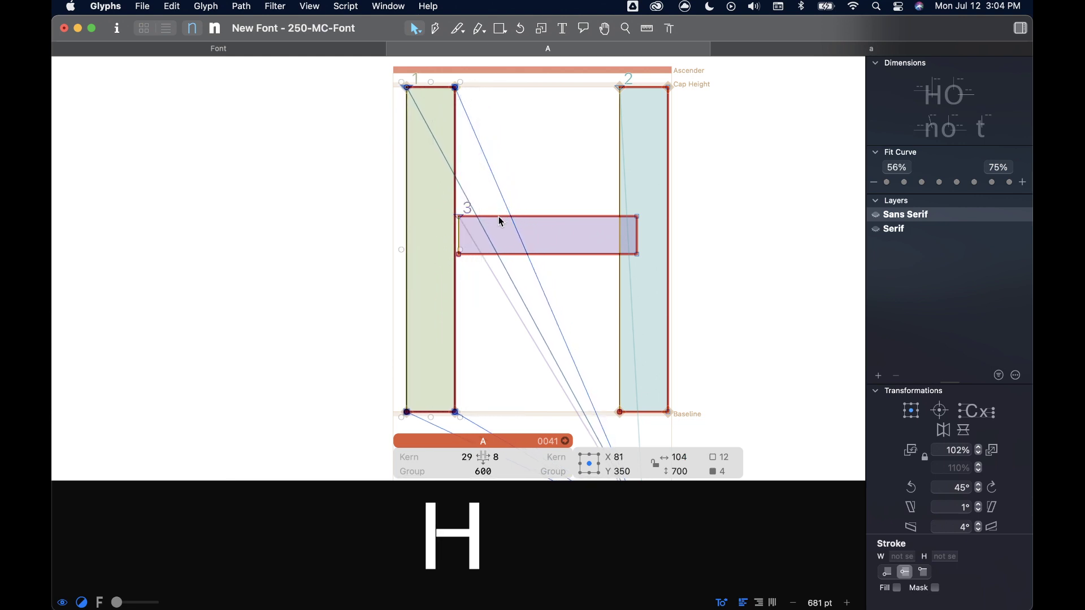
left_click(499, 216)
left_click_drag(453, 235, 430, 236)
left_click_drag(533, 211, 535, 211)
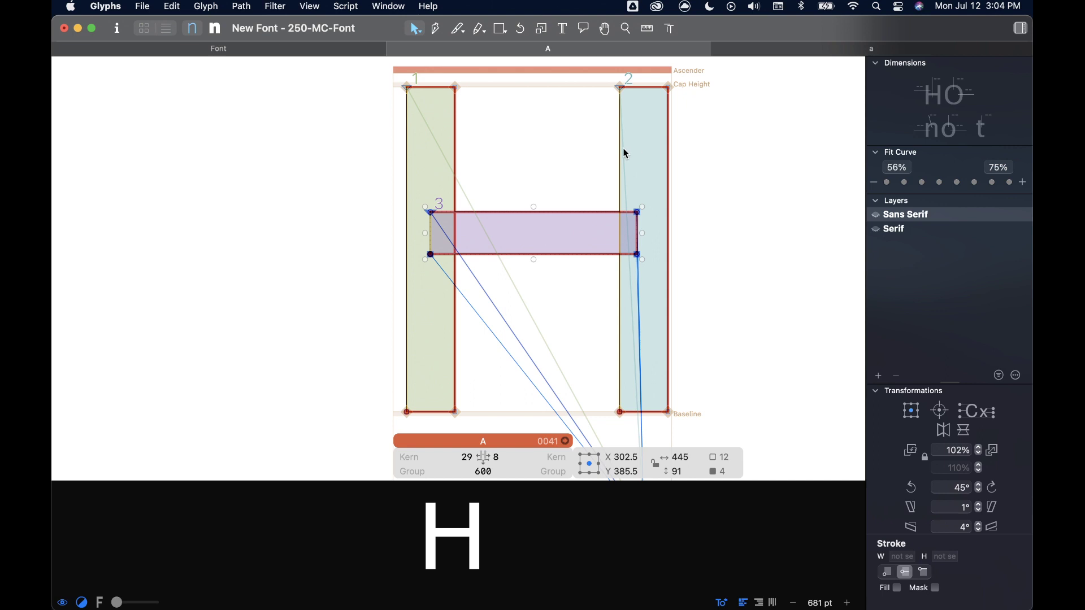
- Marquee-select every path of the H and delete them
scroll(623, 148, "right", 10)
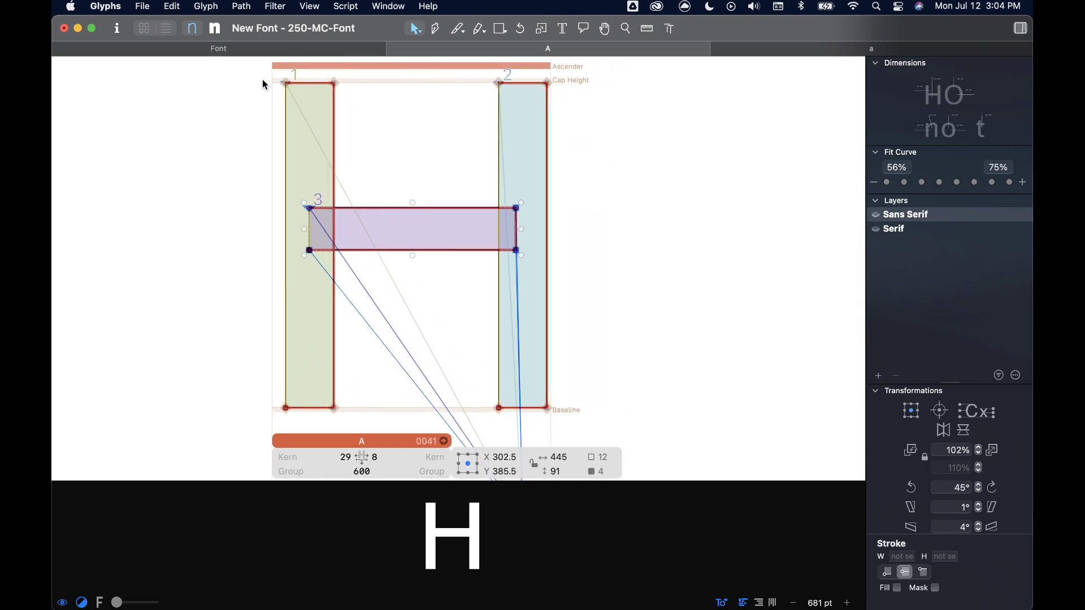
scroll(262, 79, "left", 3)
left_click_drag(268, 75, 614, 421)
key("BackSpace")
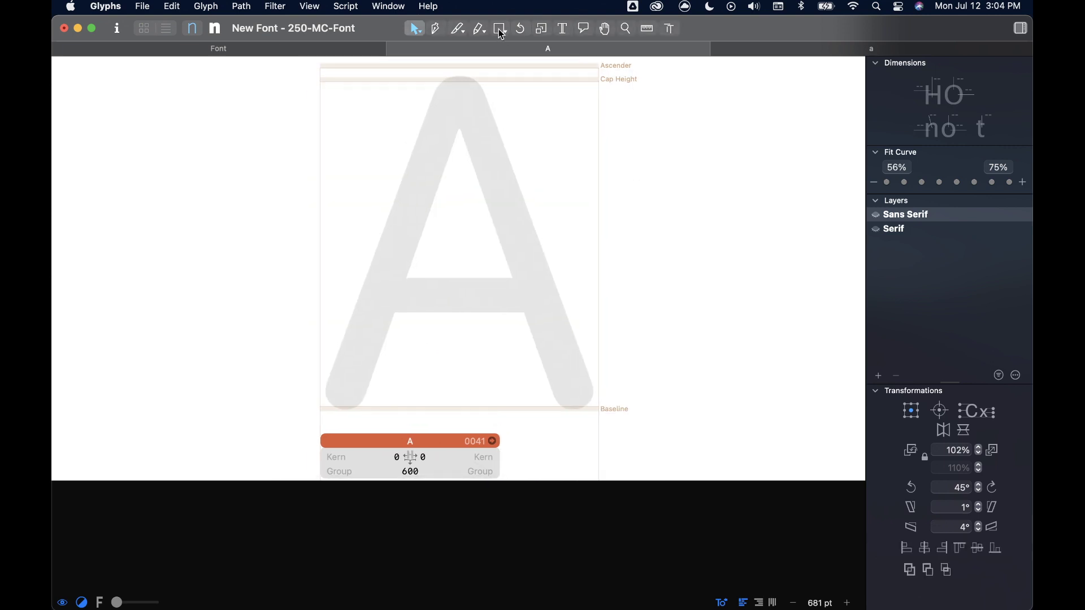
- Pen-draw the stem from cap height down to the baseline and back up its right side
left_click(437, 31)
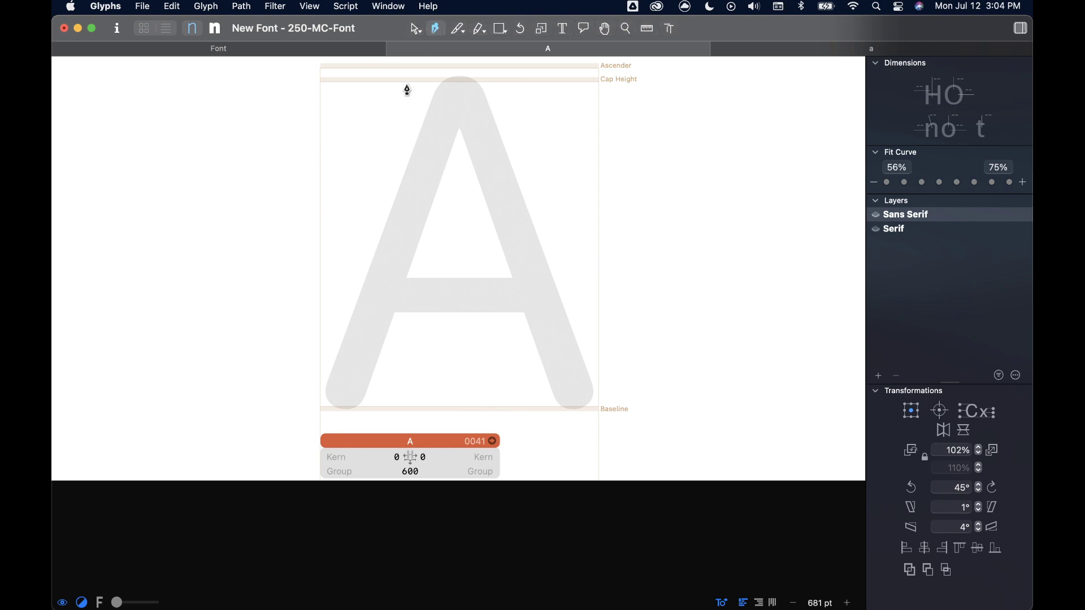
left_click(406, 83)
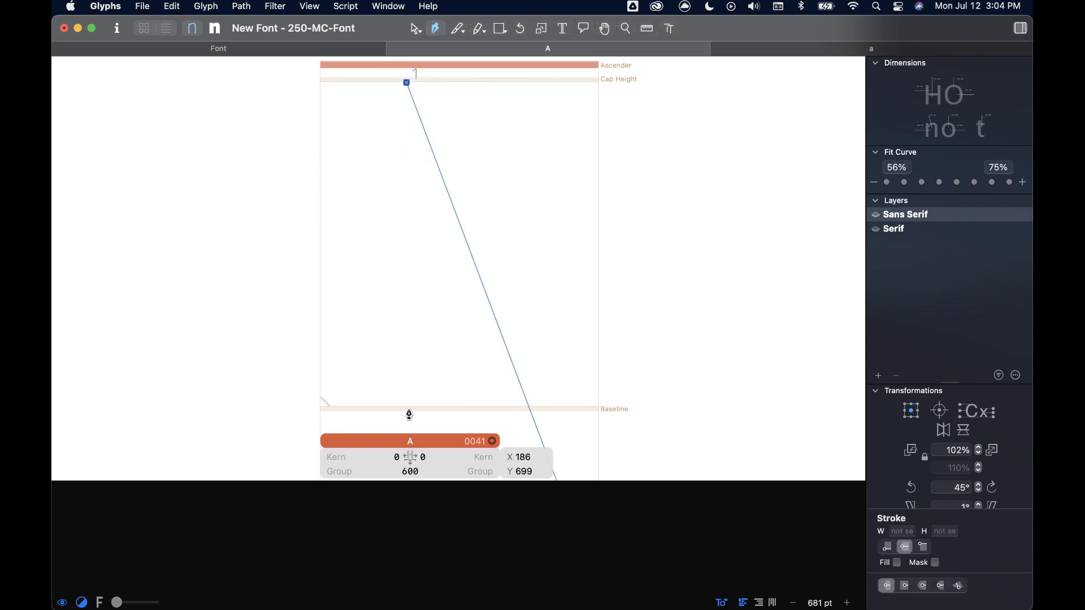
left_click(406, 407)
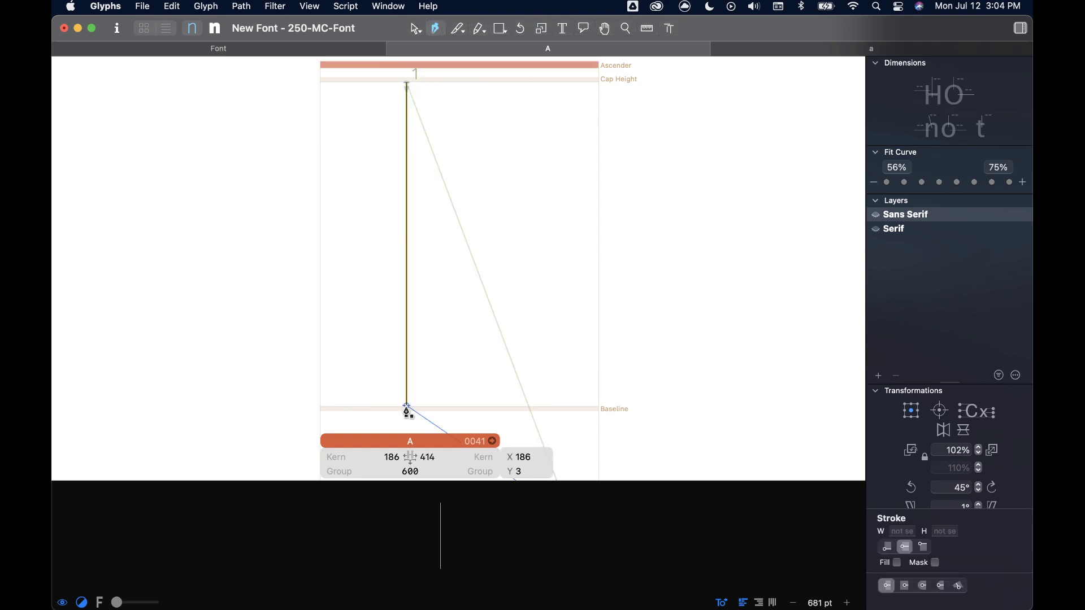
left_click(458, 406)
left_click(458, 111)
- Add the top arm along cap height, undoing one stray point, and close the outline
left_click(443, 112)
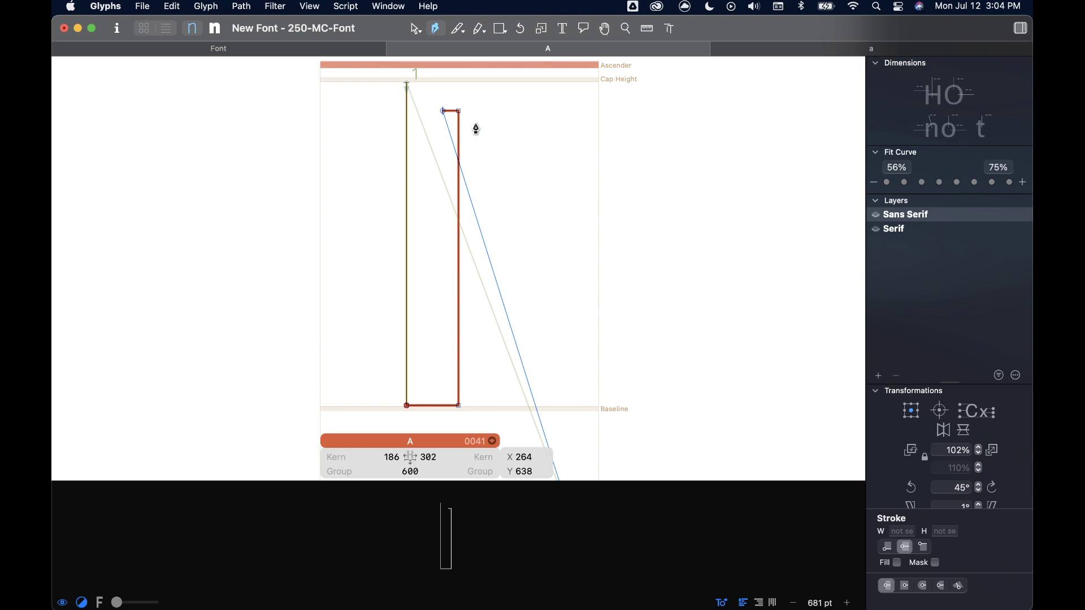
key("super+z")
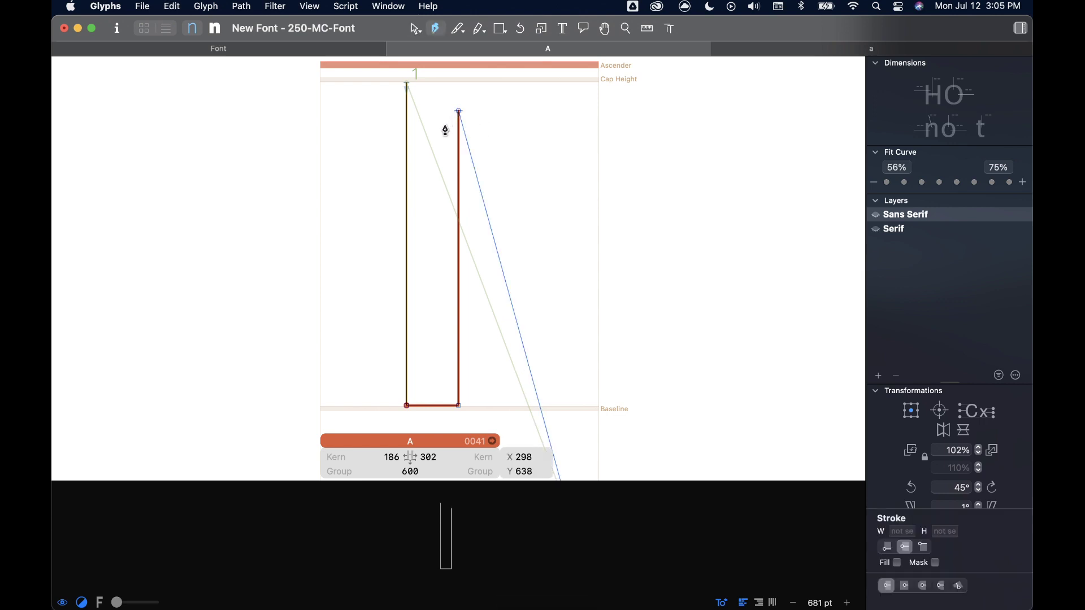
left_click(445, 122)
left_click(598, 122)
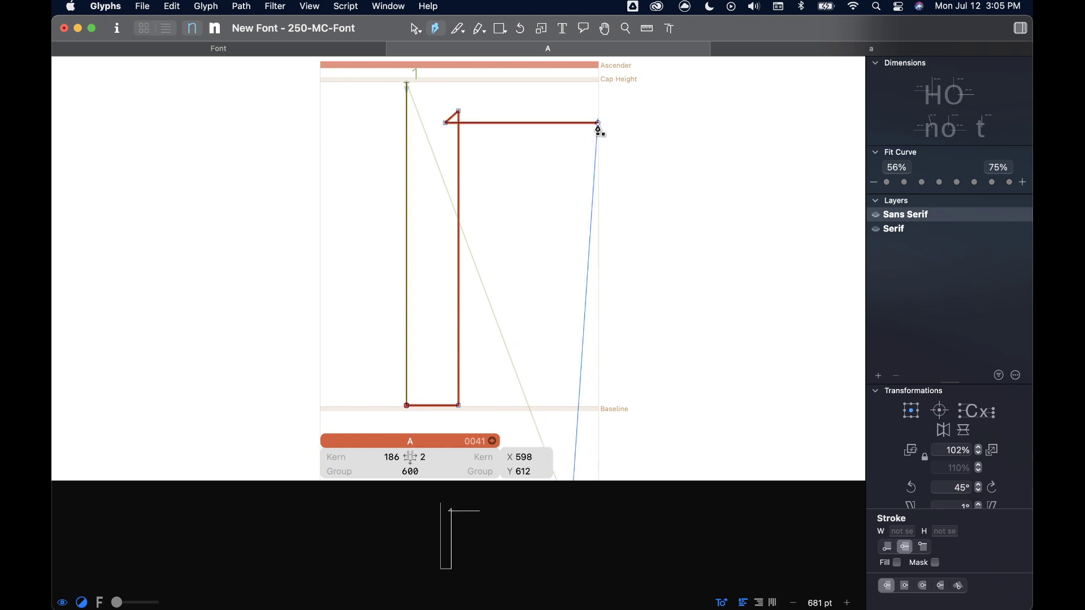
left_click(597, 82)
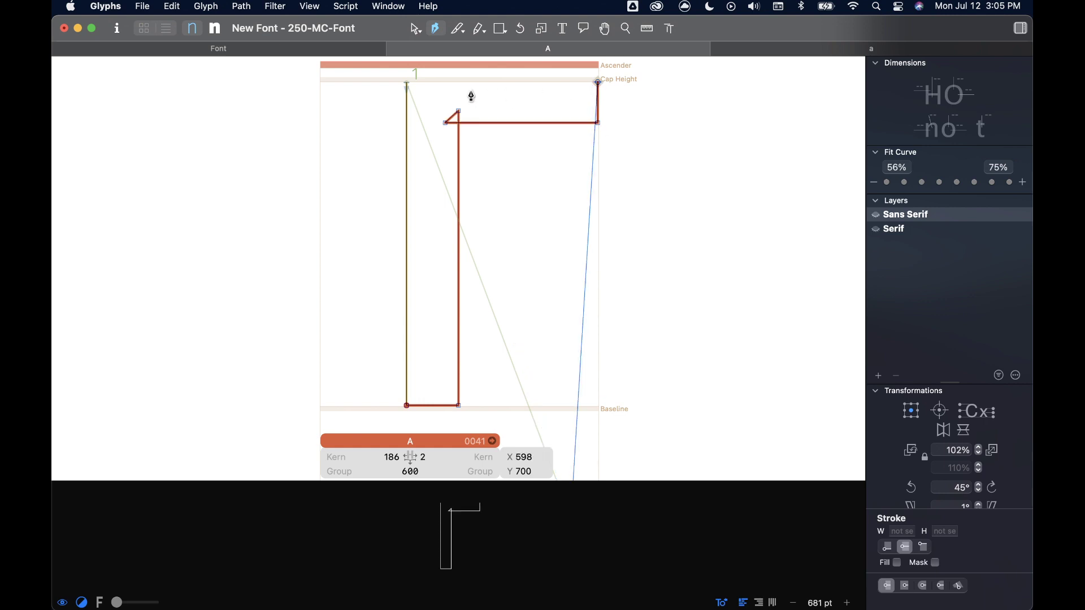
left_click(407, 83)
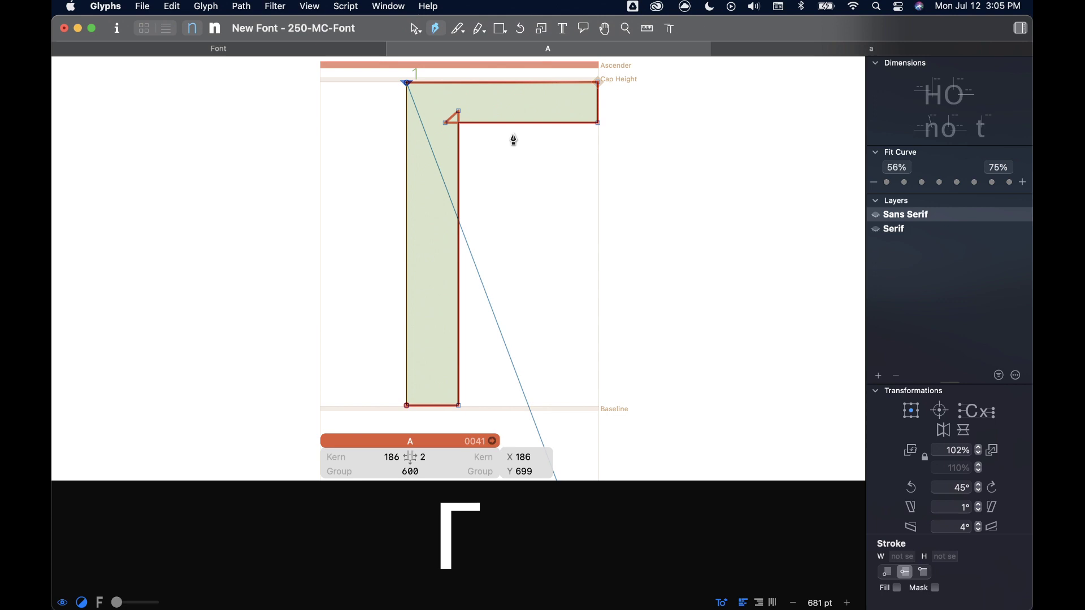
left_click(500, 29)
- Add a middle bar rectangle and a bottom bar rectangle beside the stem
left_click_drag(444, 218, 577, 254)
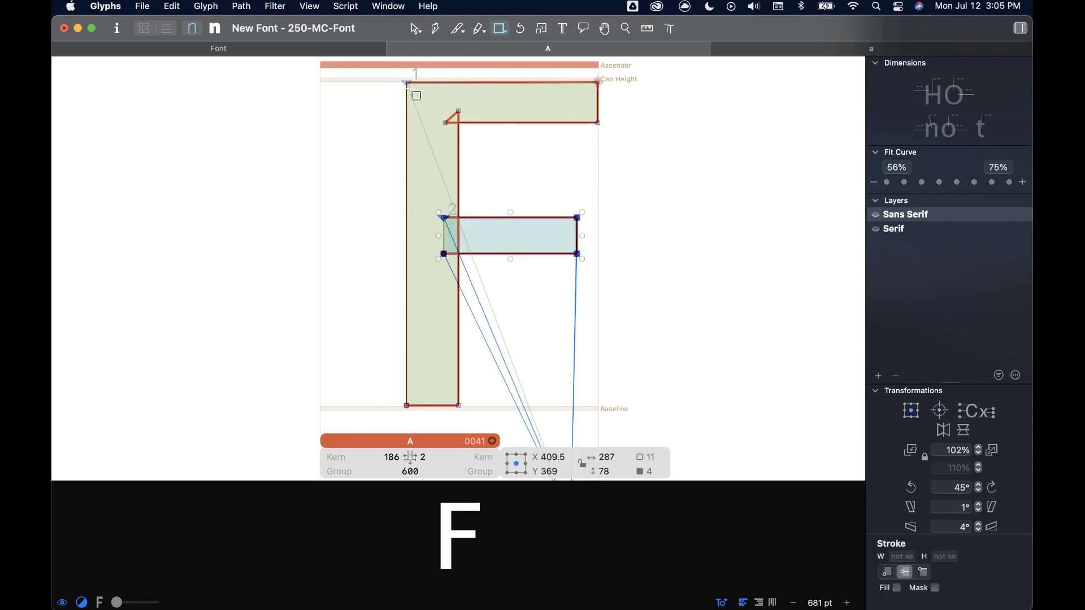
scroll(414, 93, "up", 3)
scroll(415, 96, "down", 6)
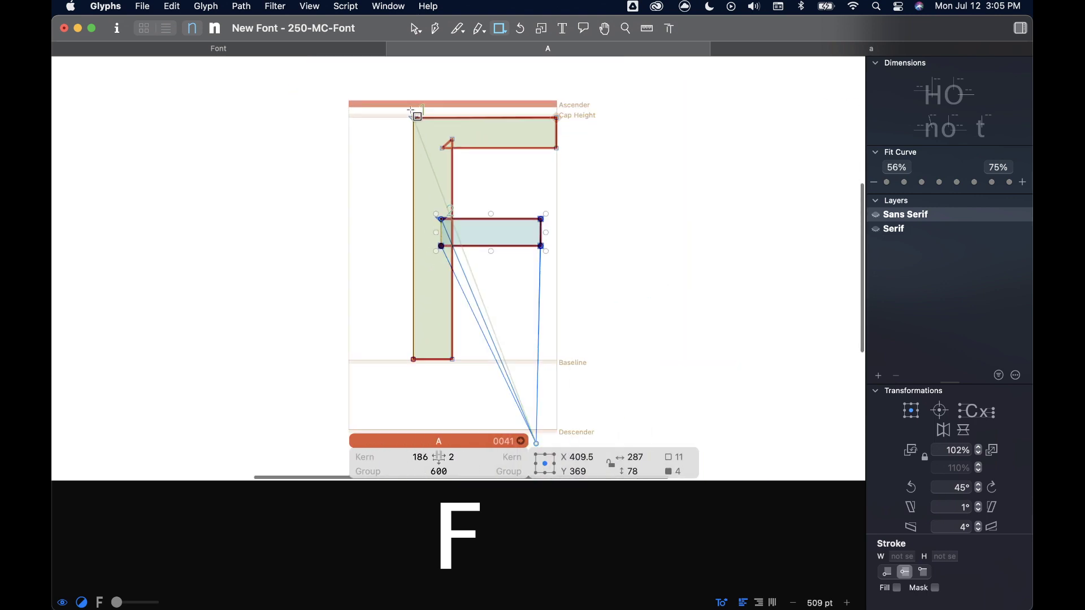
scroll(437, 195, "up", 3)
scroll(610, 230, "down", 2)
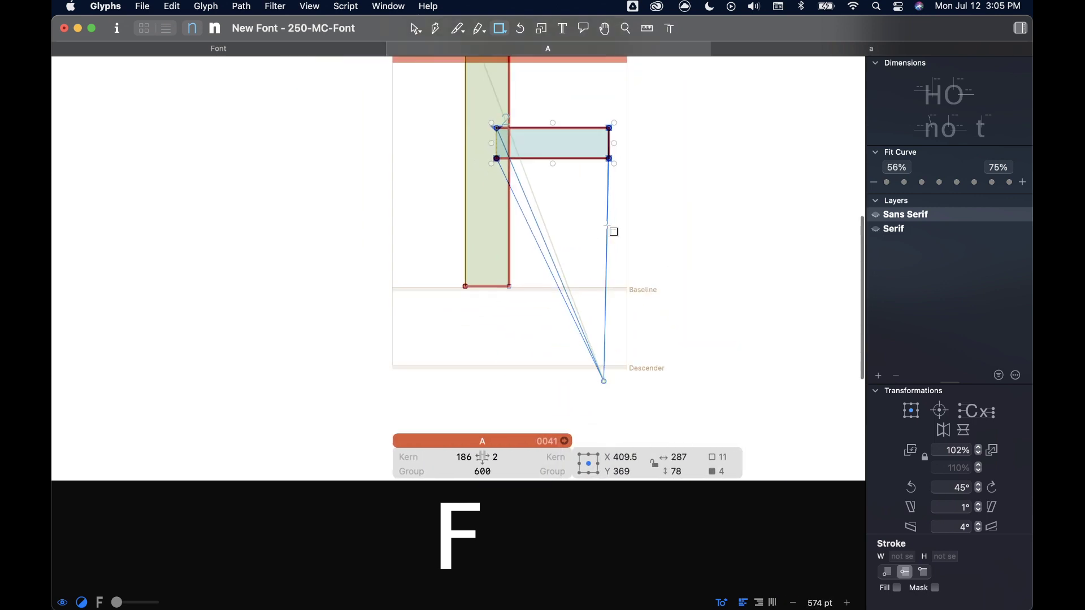
scroll(613, 232, "up", 1)
left_click_drag(627, 293, 468, 321)
- Lower the stem's bottom edge so it lines up with the bars
key("v")
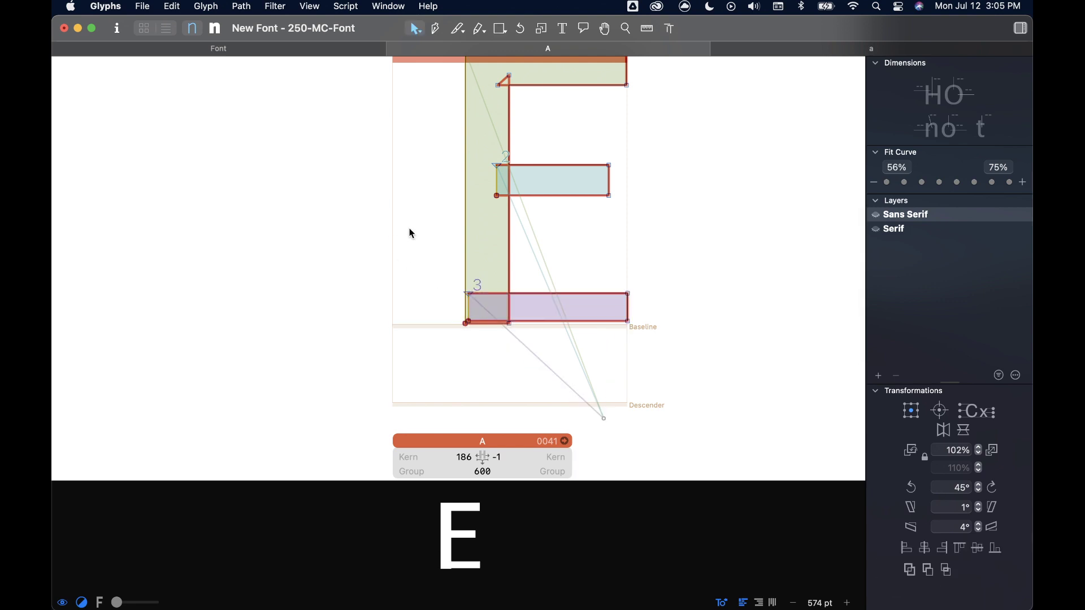
scroll(602, 379, "right", 2)
scroll(511, 338, "up", 10)
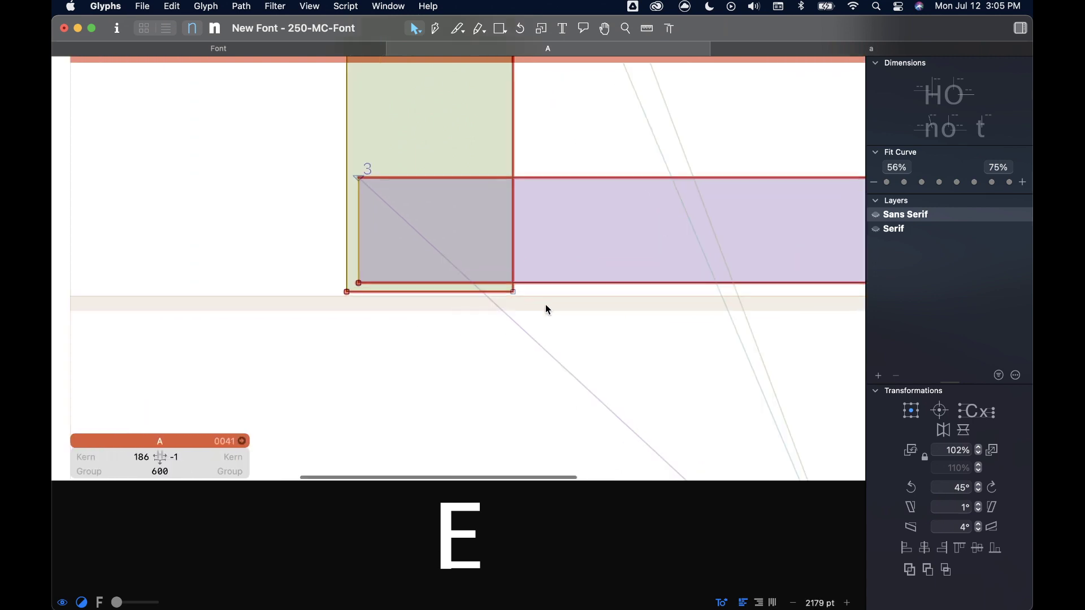
scroll(531, 307, "up", 5)
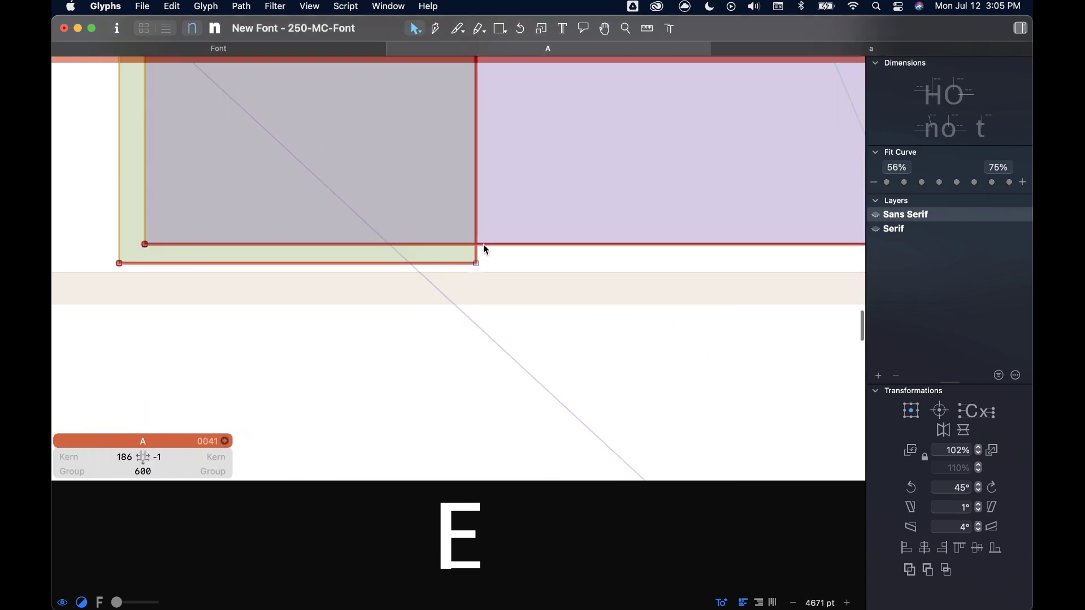
left_click(484, 244)
key("Down")
key("Down")
key("Down")
key("Down")
key("Down")
key("Down")
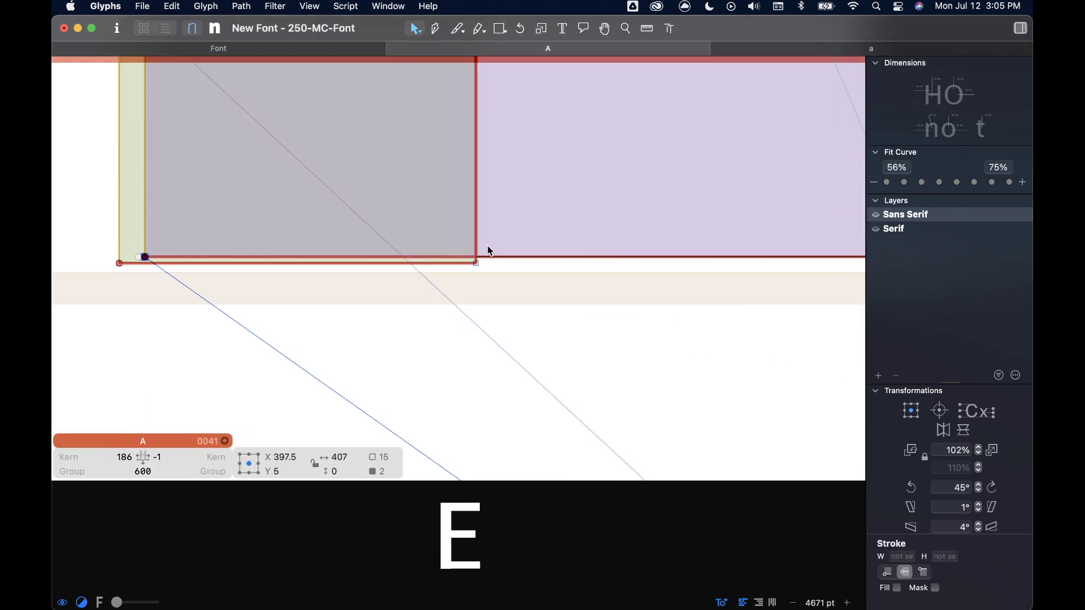
left_click(488, 281)
scroll(489, 280, "up", 8)
scroll(489, 282, "up", 3)
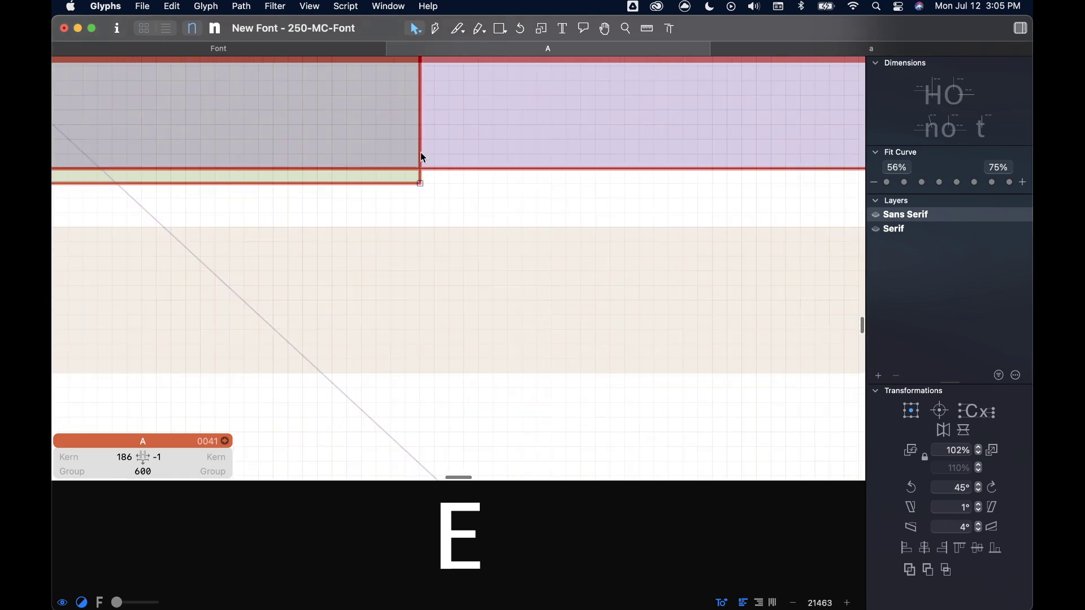
scroll(440, 202, "down", 10)
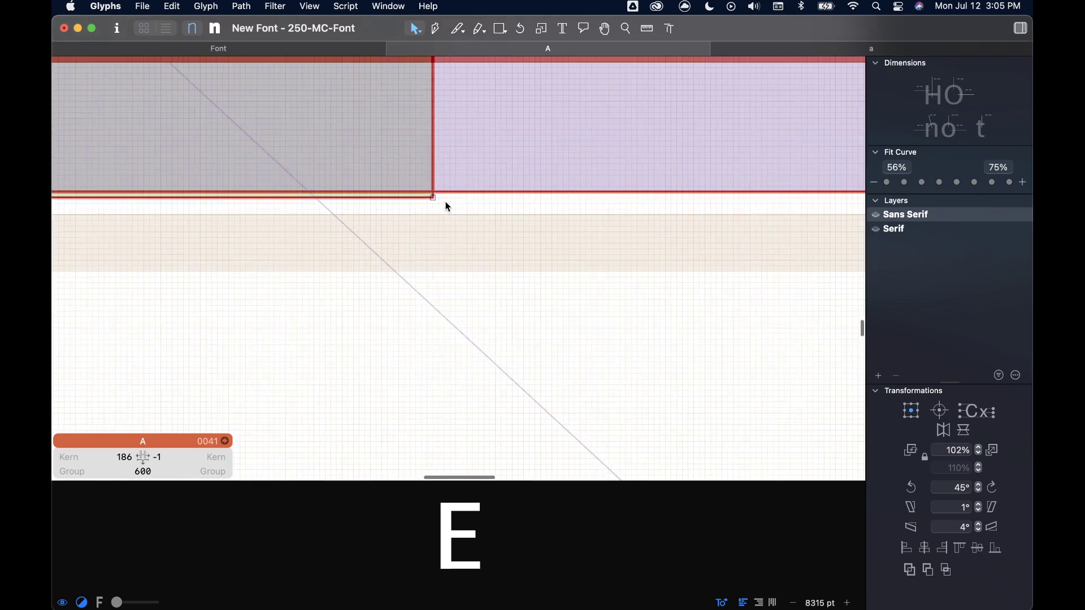
scroll(447, 206, "down", 6)
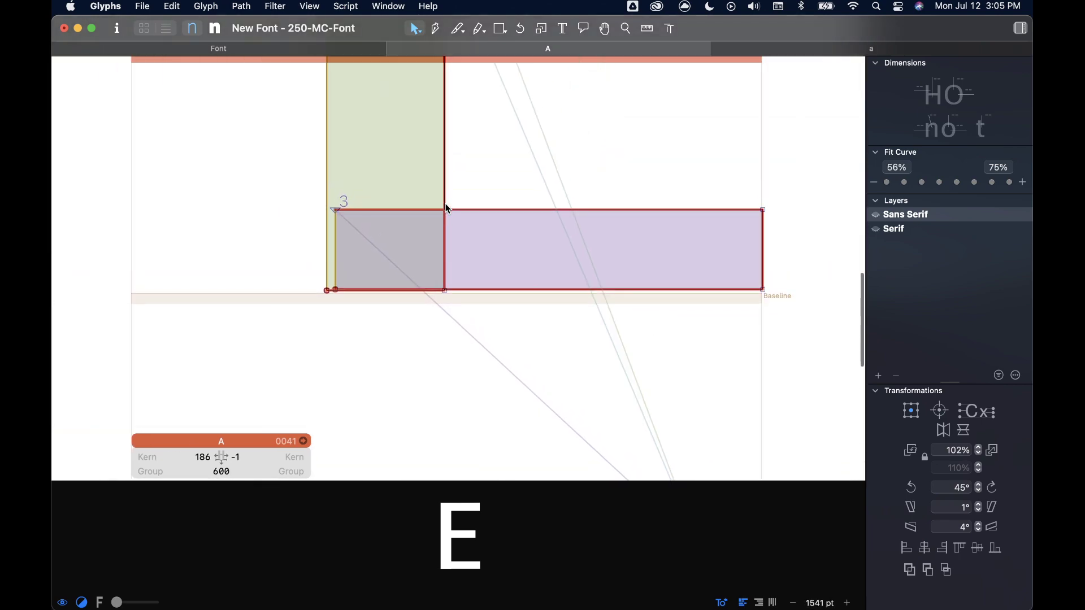
scroll(447, 208, "up", 8)
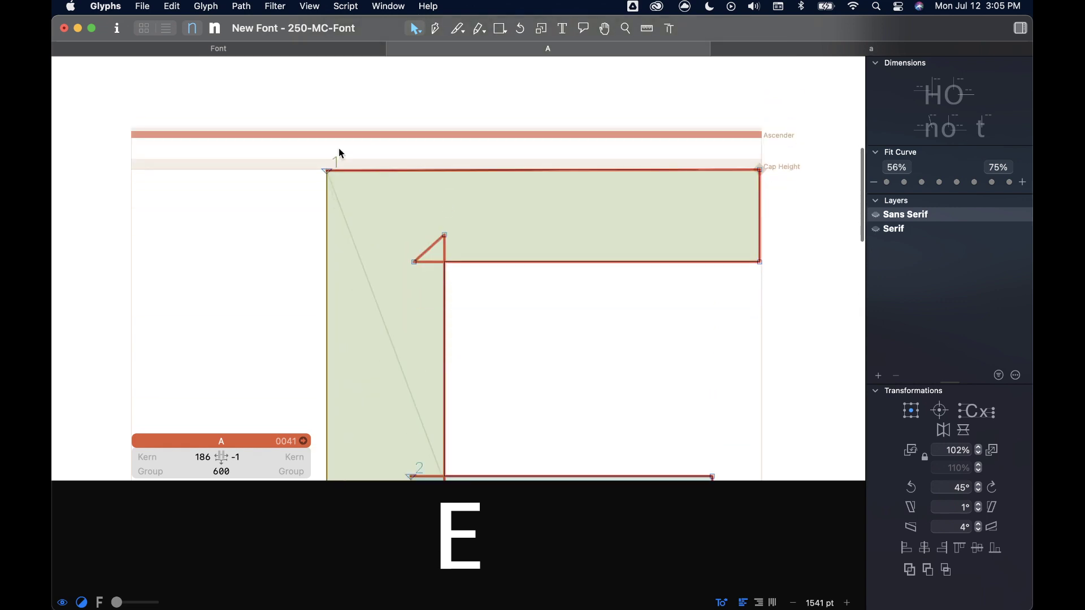
scroll(467, 318, "down", 6)
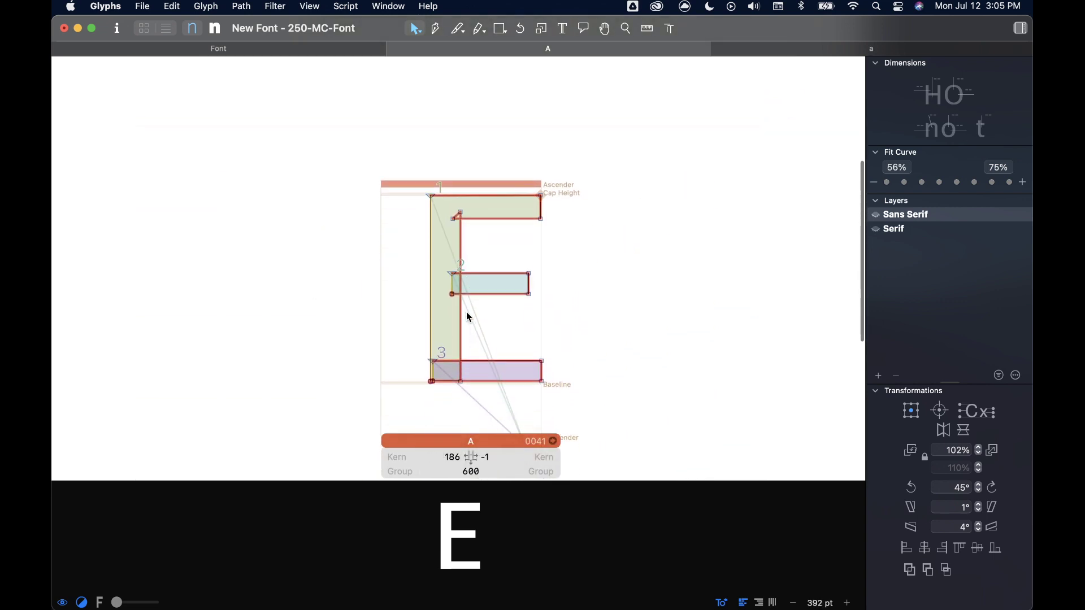
scroll(471, 194, "down", 1)
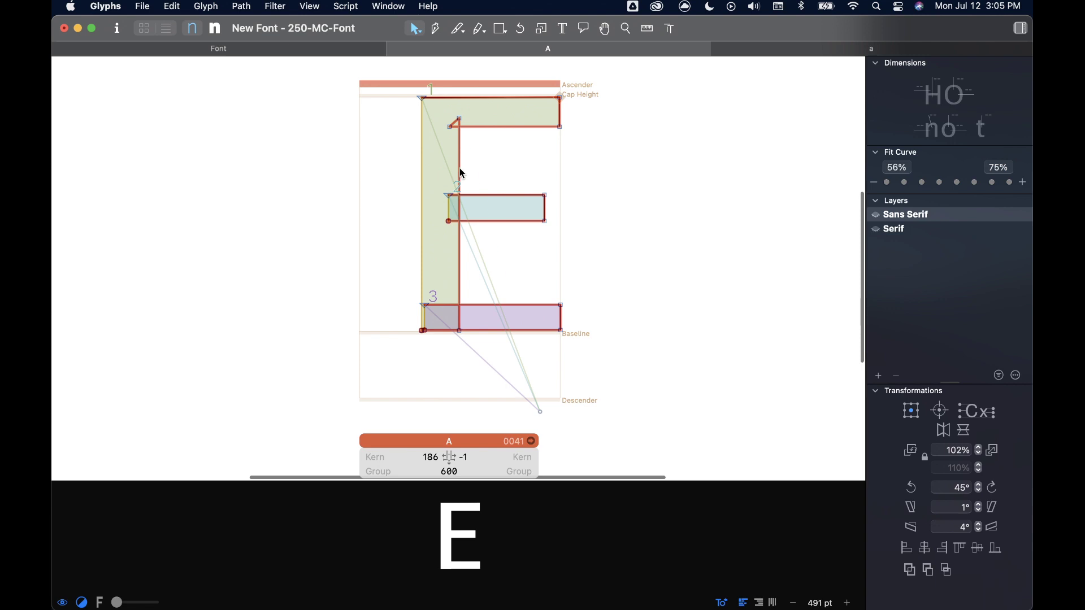
- Nudge the stem's right edge outward and lower the top arm's underside slightly
left_click(461, 172)
scroll(474, 167, "up", 1)
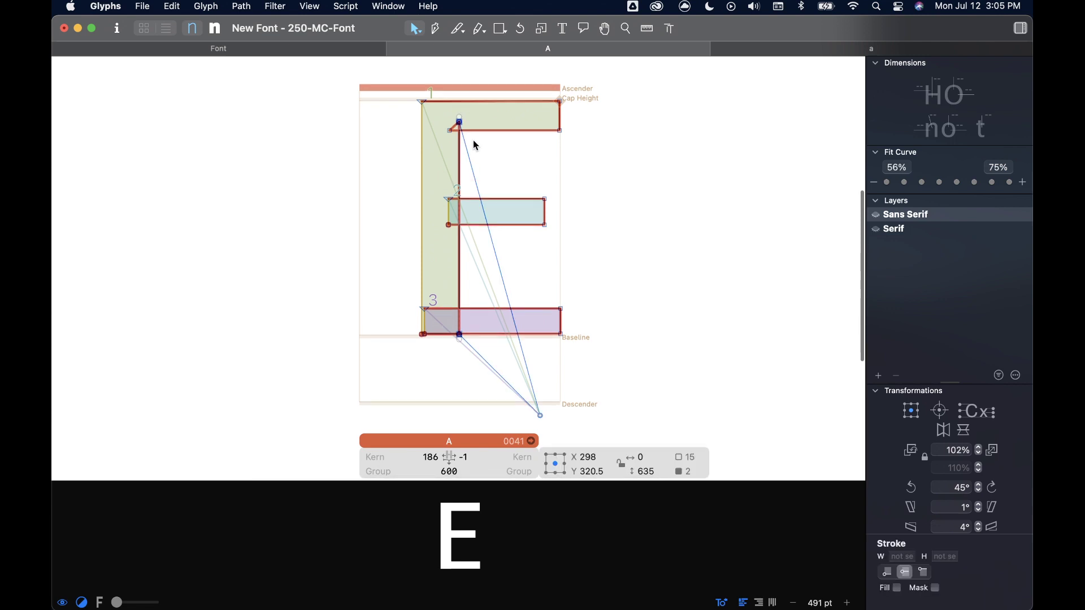
key("shift+Right")
key("shift+Right")
key("shift+Right")
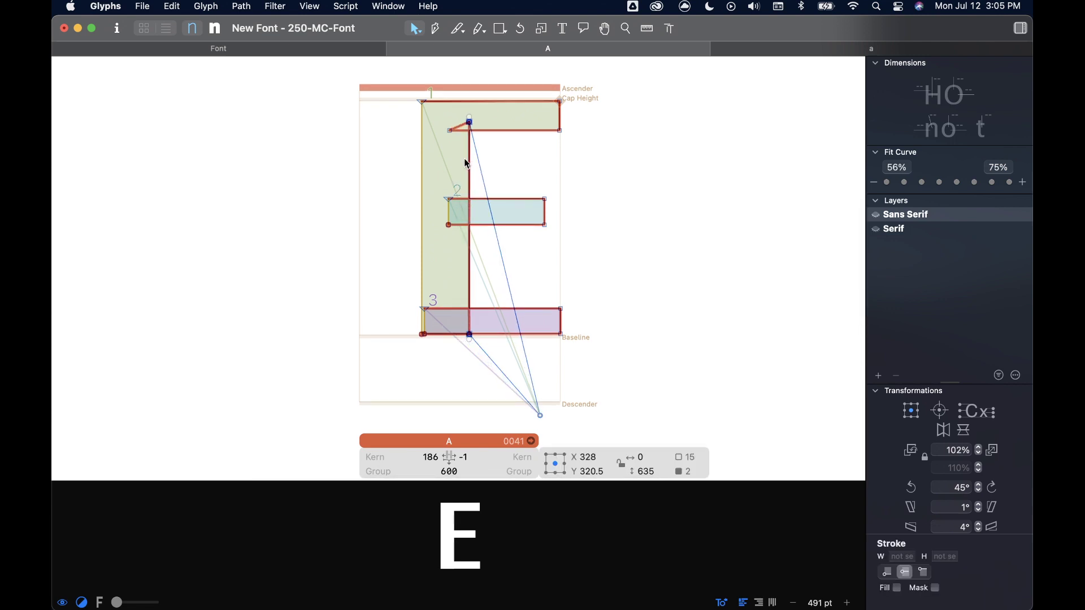
key("shift+Left")
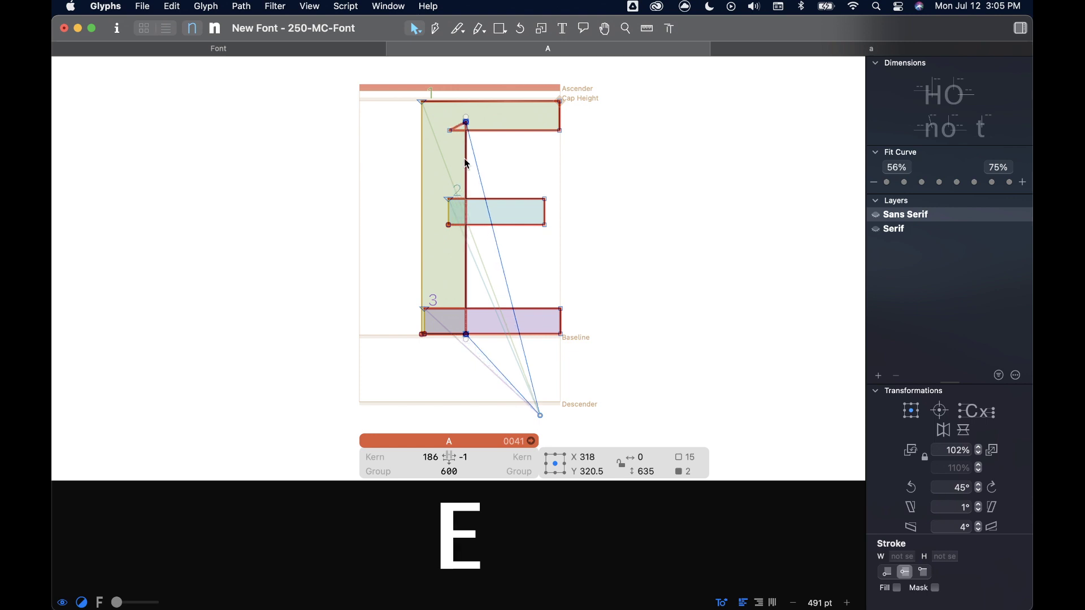
left_click(487, 135)
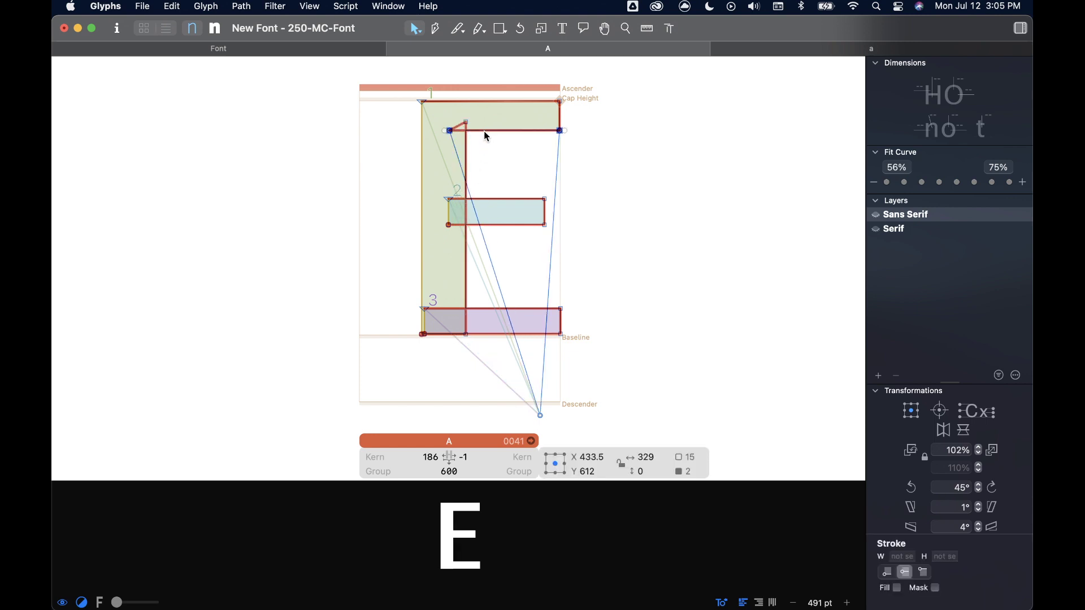
key("shift+Down")
- Marquee-select every node of the E outline and delete it
left_click(508, 147)
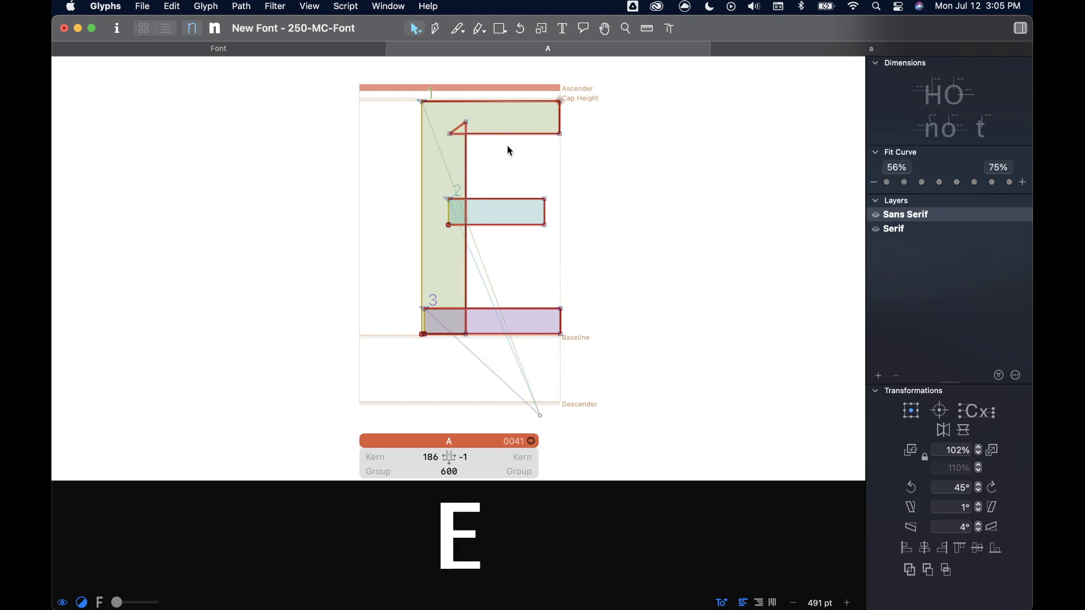
left_click_drag(390, 86, 641, 369)
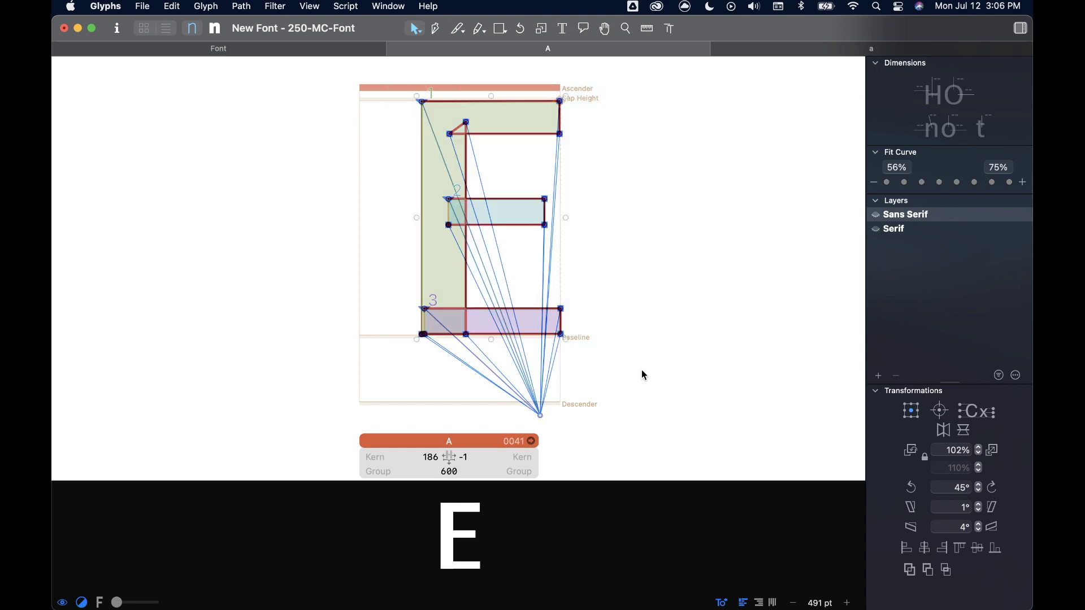
key("Delete")
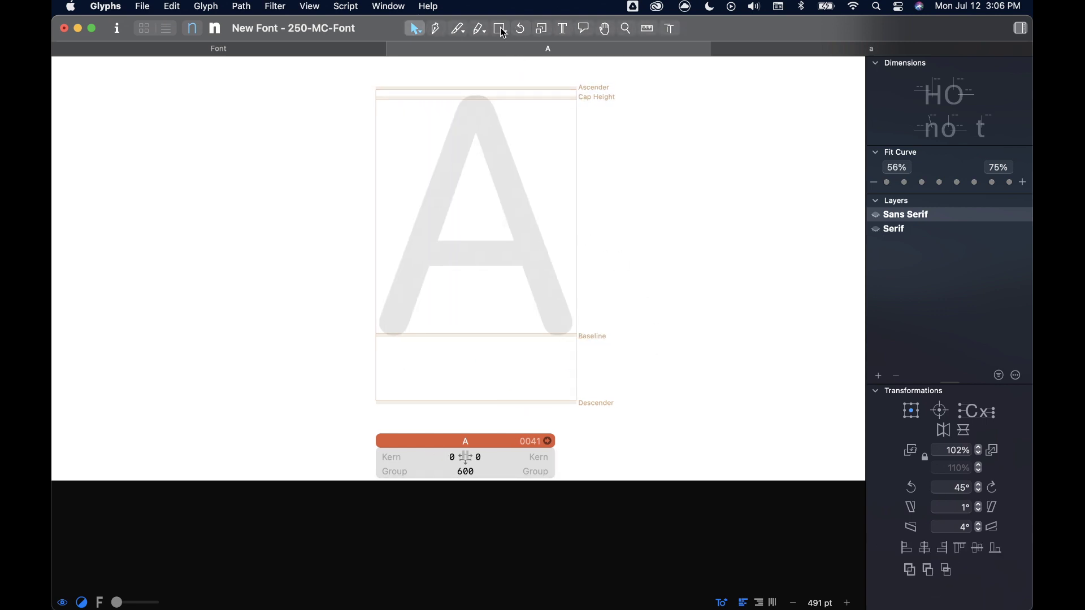
left_click(501, 29)
left_click(511, 63)
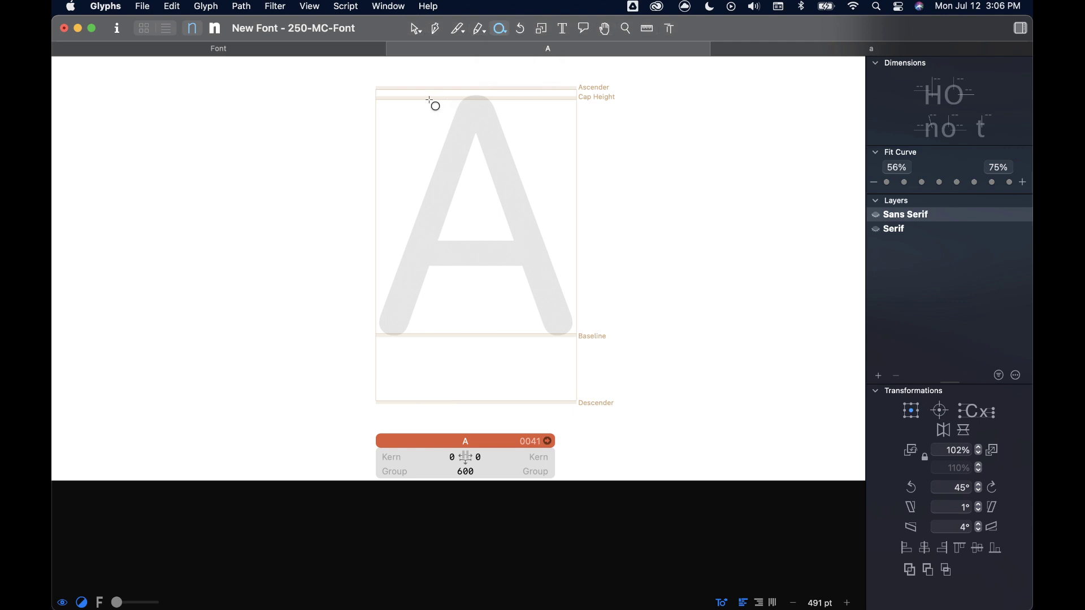
mouse_move(408, 101)
left_mouse_down()
mouse_move(550, 300)
mouse_move(583, 336)
mouse_move(603, 334)
left_mouse_up()
key("v")
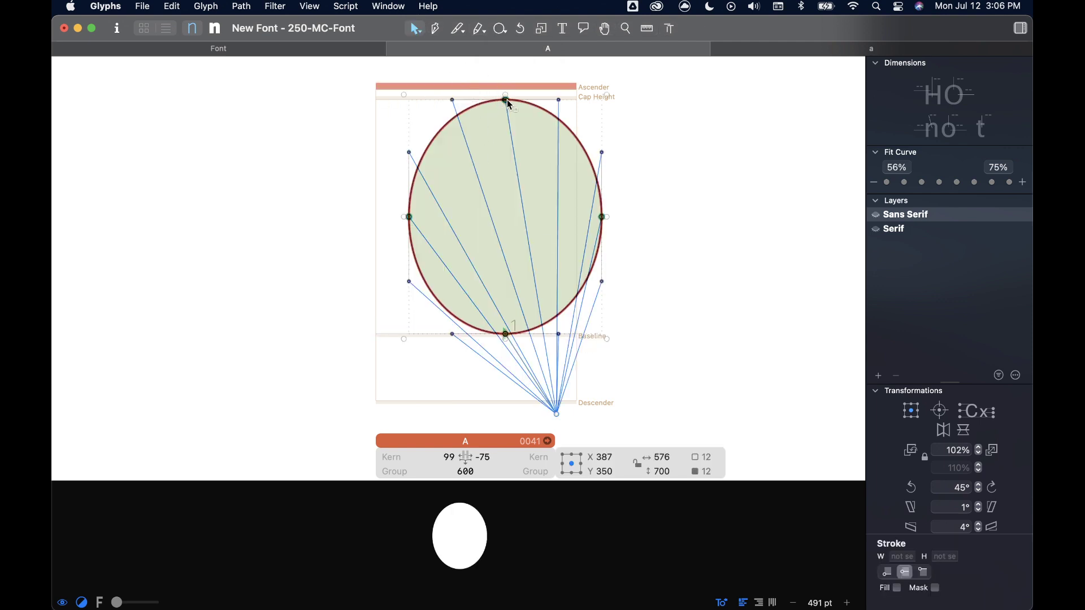
left_click_drag(503, 103, 457, 105)
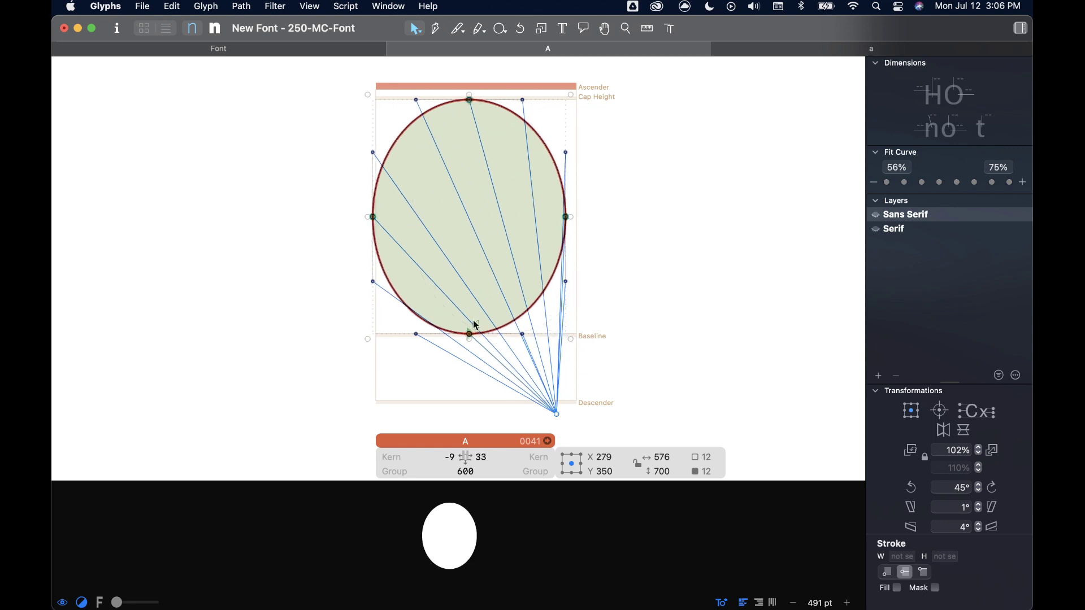
scroll(473, 339, "up", 3)
left_click(438, 226)
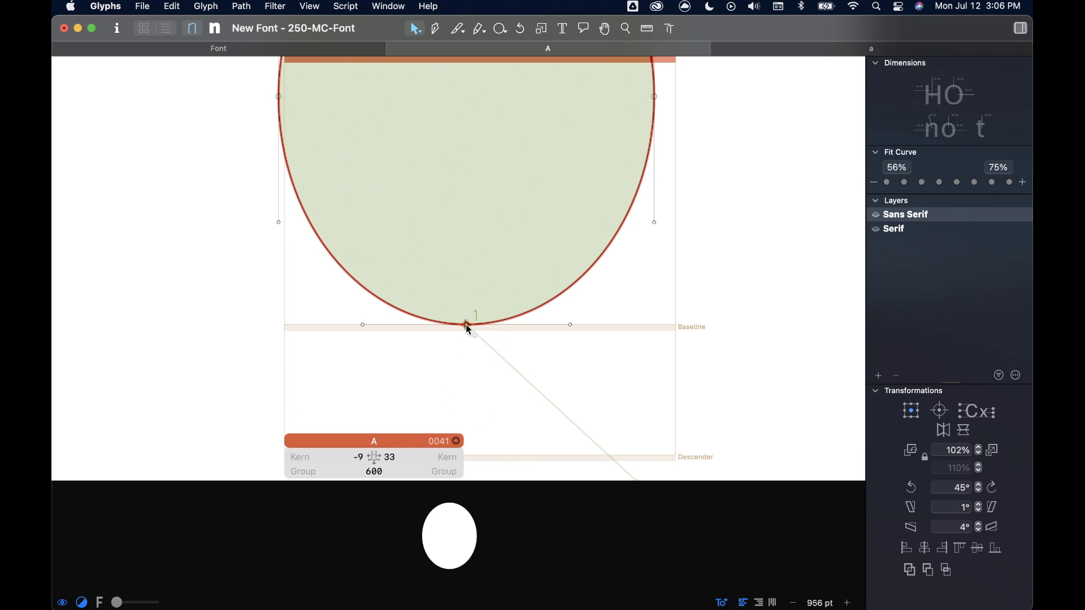
mouse_move(467, 324)
left_mouse_down()
mouse_move(392, 323)
mouse_move(519, 321)
mouse_move(393, 323)
mouse_move(501, 321)
mouse_move(457, 326)
left_mouse_up()
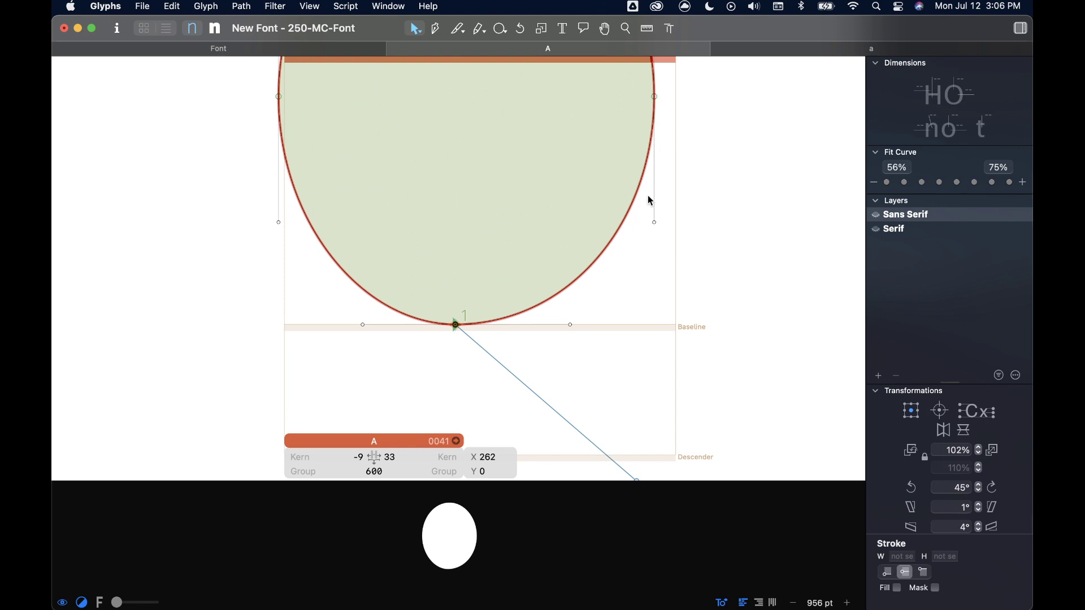
left_click_drag(456, 324, 577, 332)
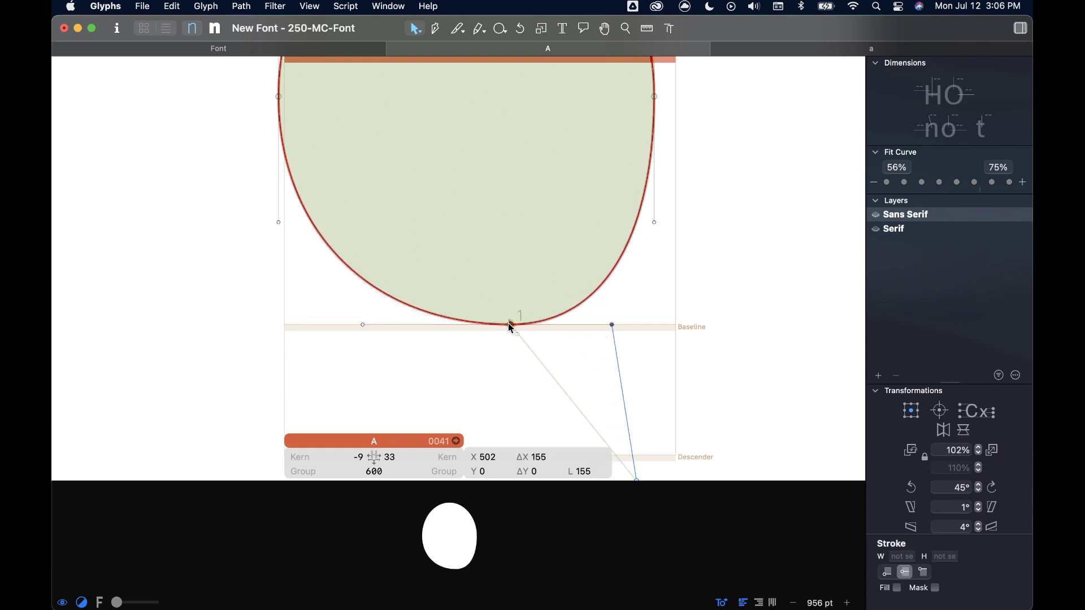
left_click_drag(509, 324, 490, 325)
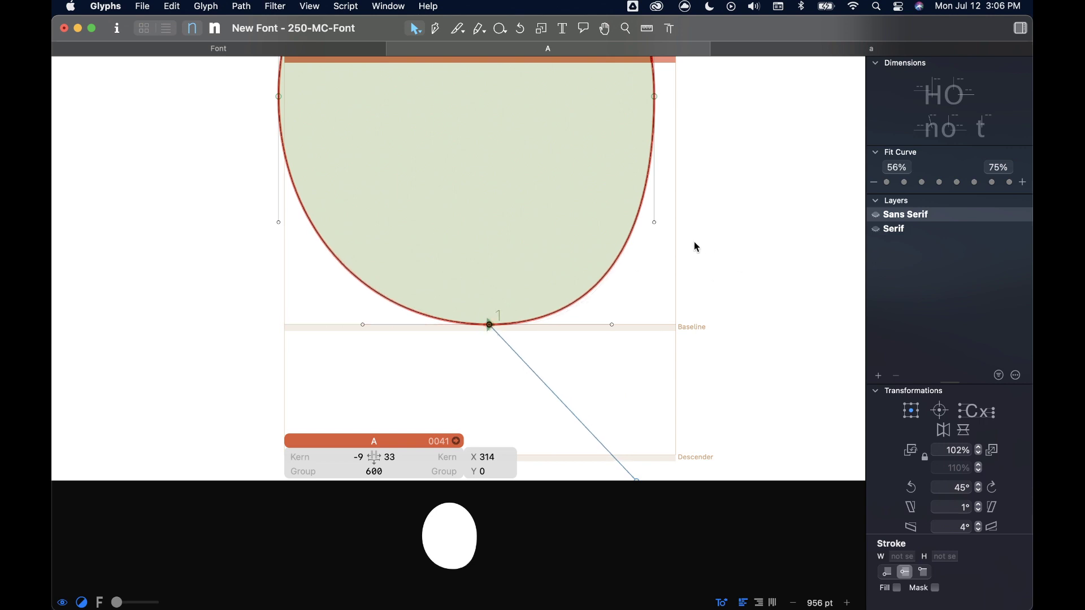
scroll(693, 241, "down", 5)
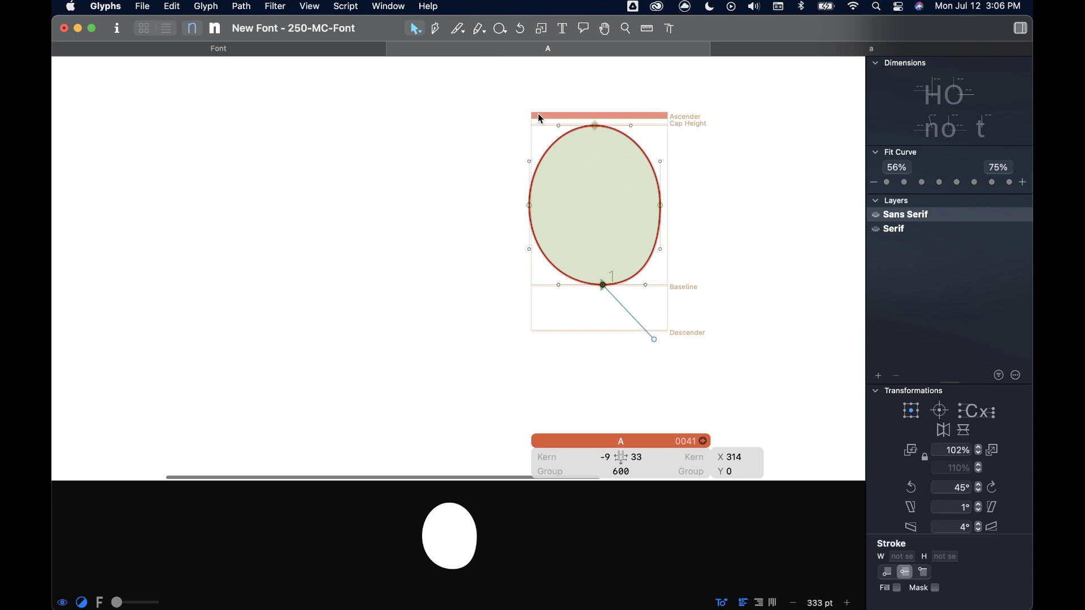
left_click_drag(483, 95, 712, 332)
- Delete the ellipse and draw a tall stem rectangle from cap height to baseline
key("Delete")
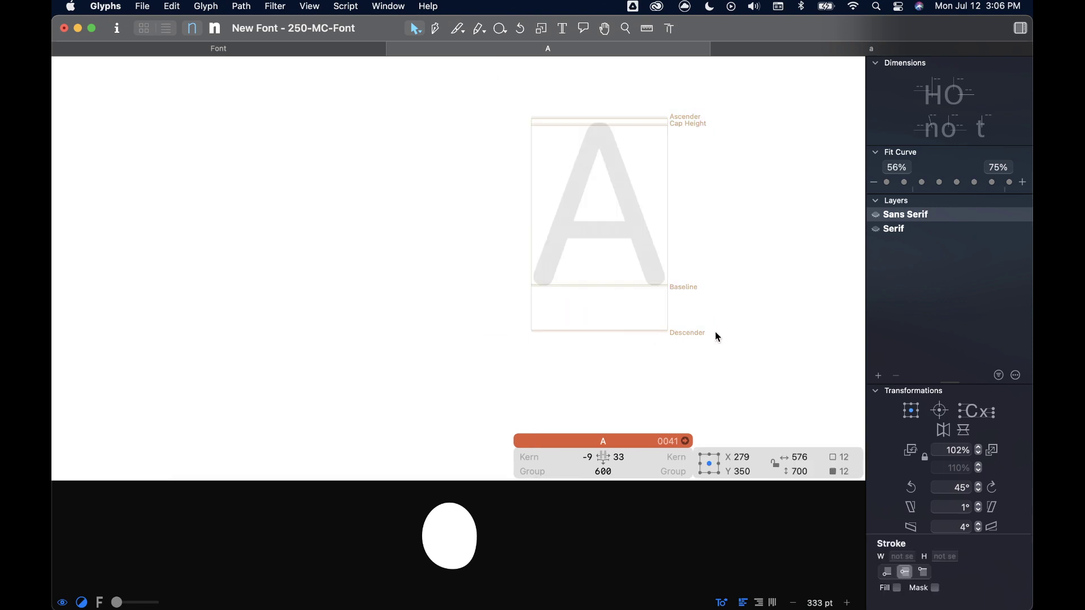
scroll(605, 217, "up", 3)
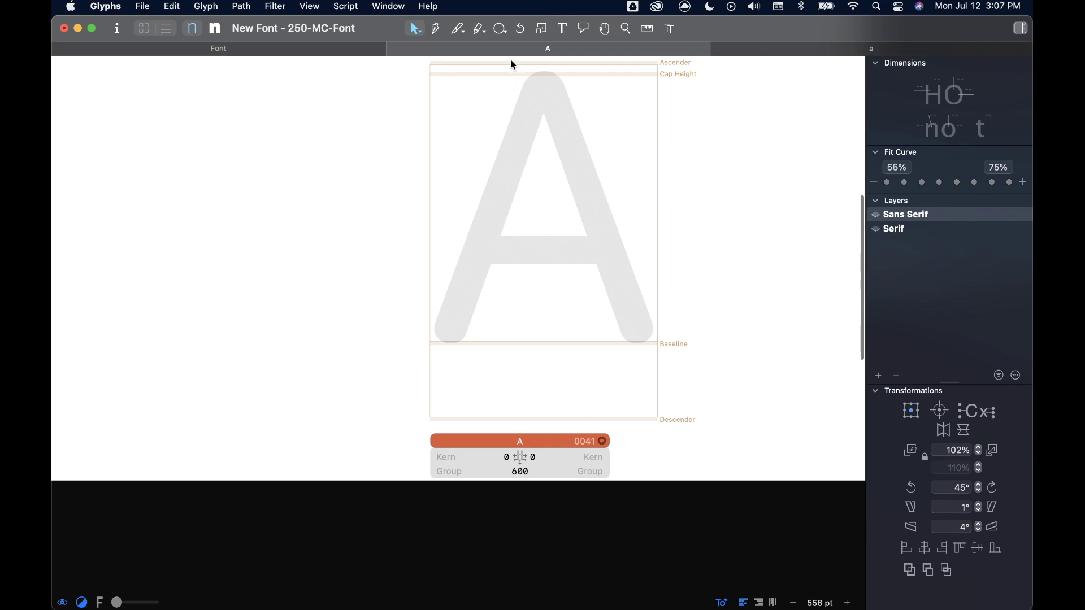
left_click(500, 29)
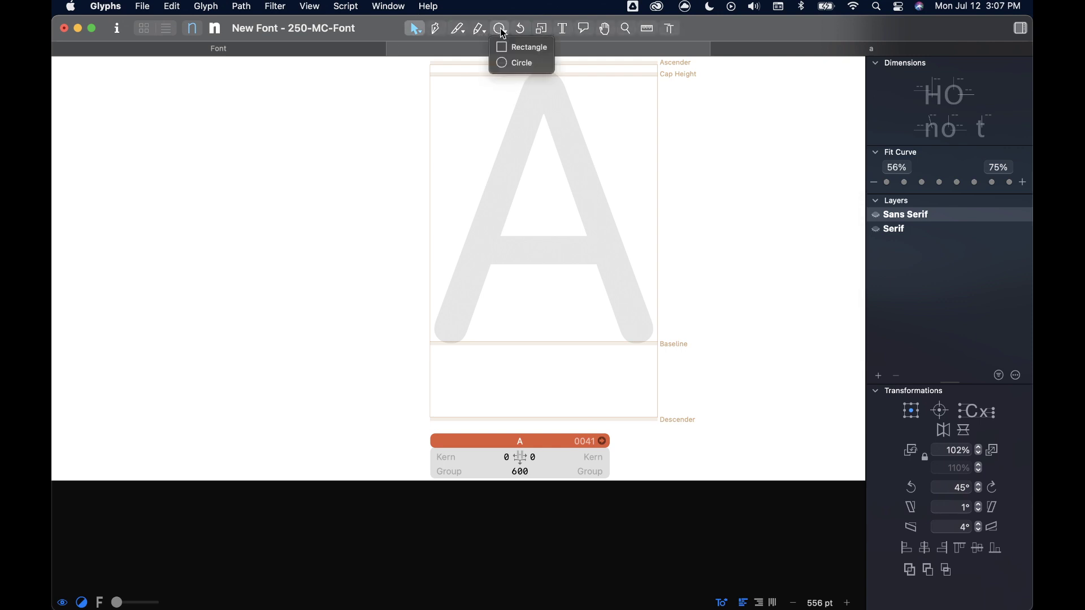
left_click(520, 46)
left_click_drag(464, 76, 501, 342)
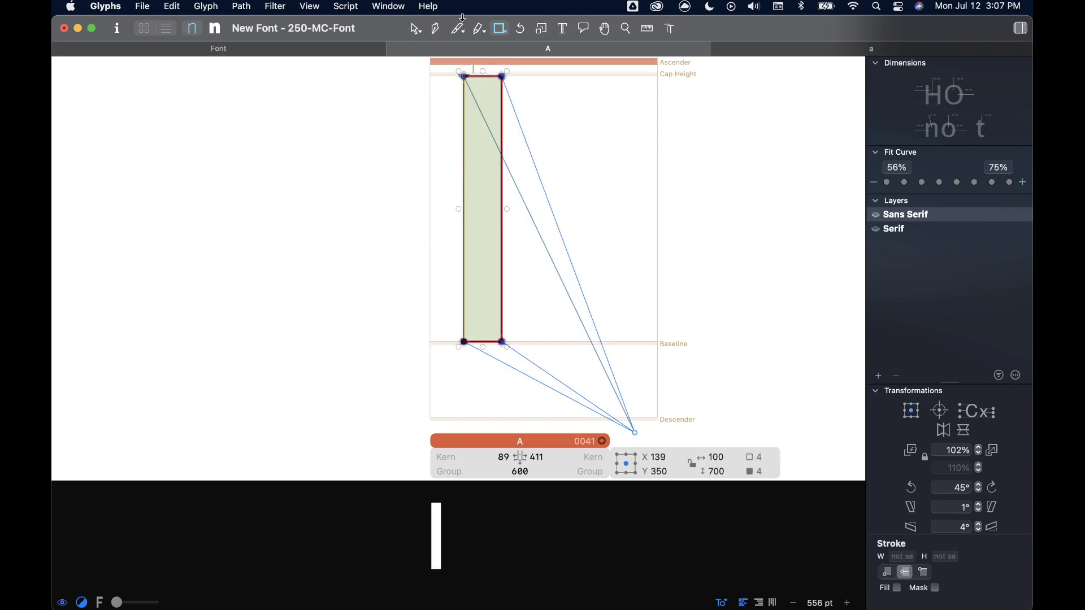
- Shift the stem left and Option-drag a copy as the right-hand stem
left_click(416, 28)
left_click_drag(438, 70, 546, 390)
left_click_drag(502, 293, 486, 293)
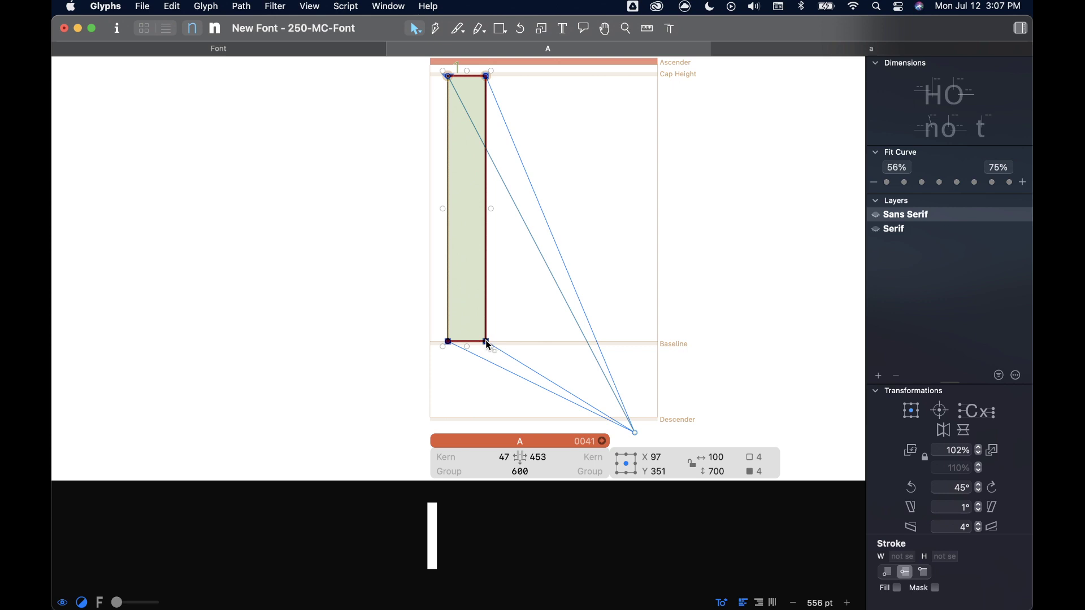
left_click_drag(487, 342, 658, 345)
- Draw a crossbar rectangle between the two stems
left_click(500, 28)
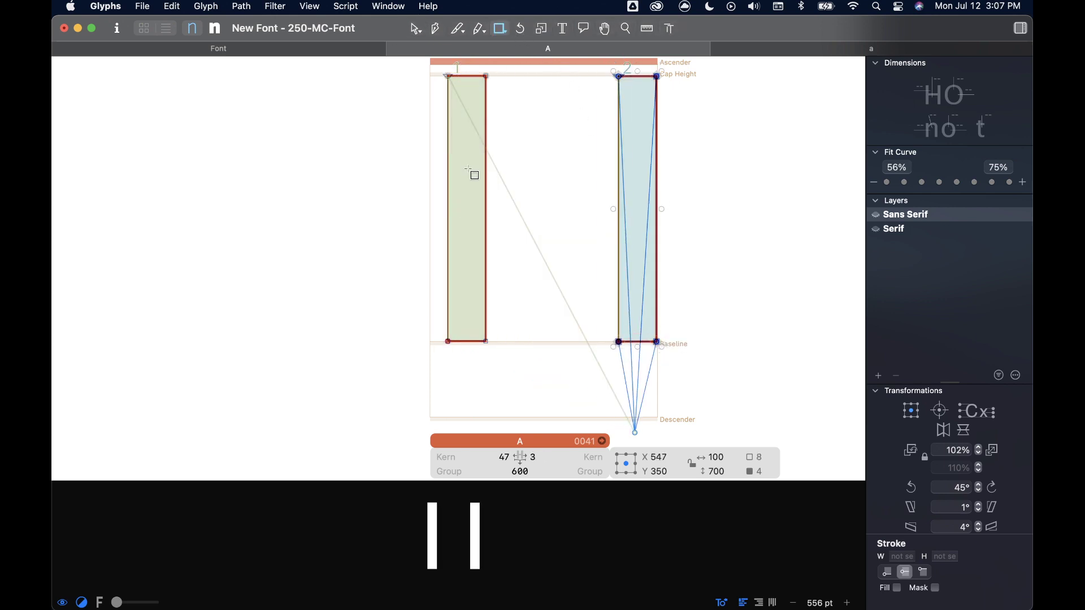
left_click_drag(469, 179, 634, 211)
scroll(707, 160, "up", 2)
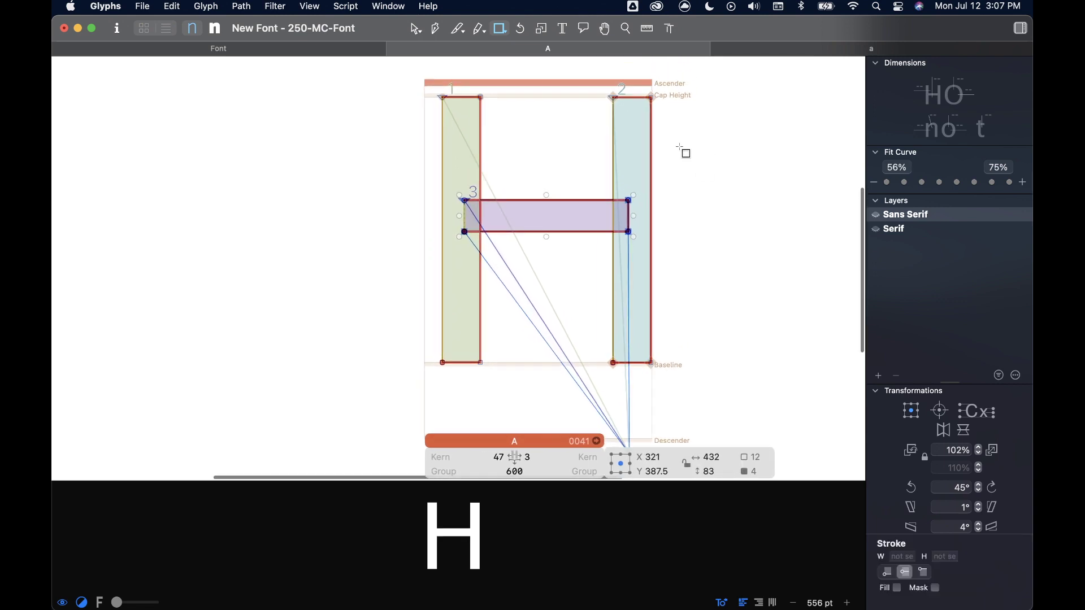
scroll(685, 153, "up", 2)
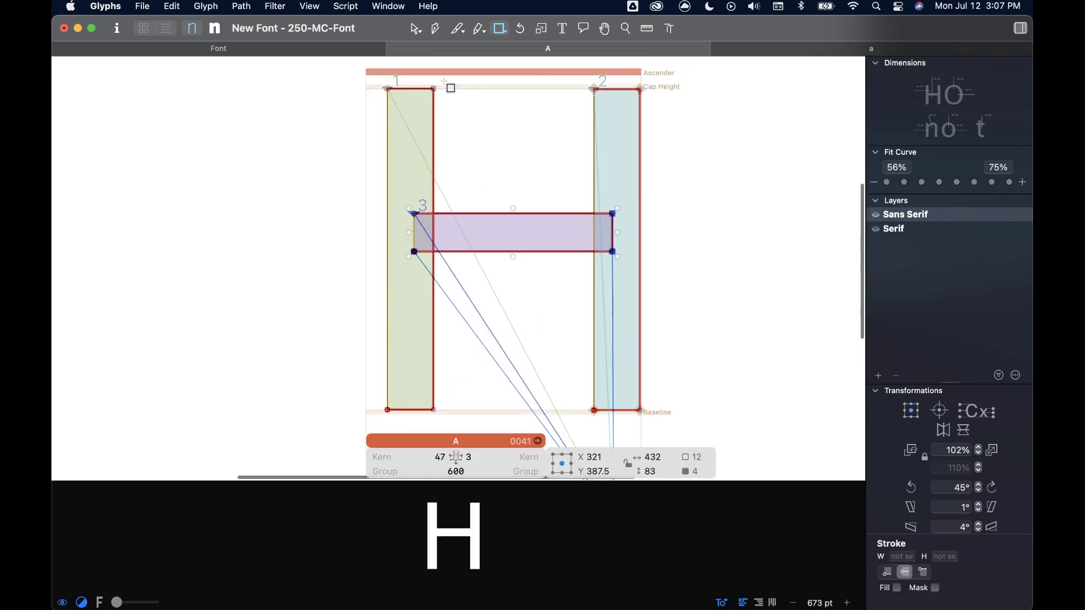
- Start a Pen outline left of the left stem's top with a curved lower-left corner
left_click(437, 30)
scroll(360, 110, "up", 3)
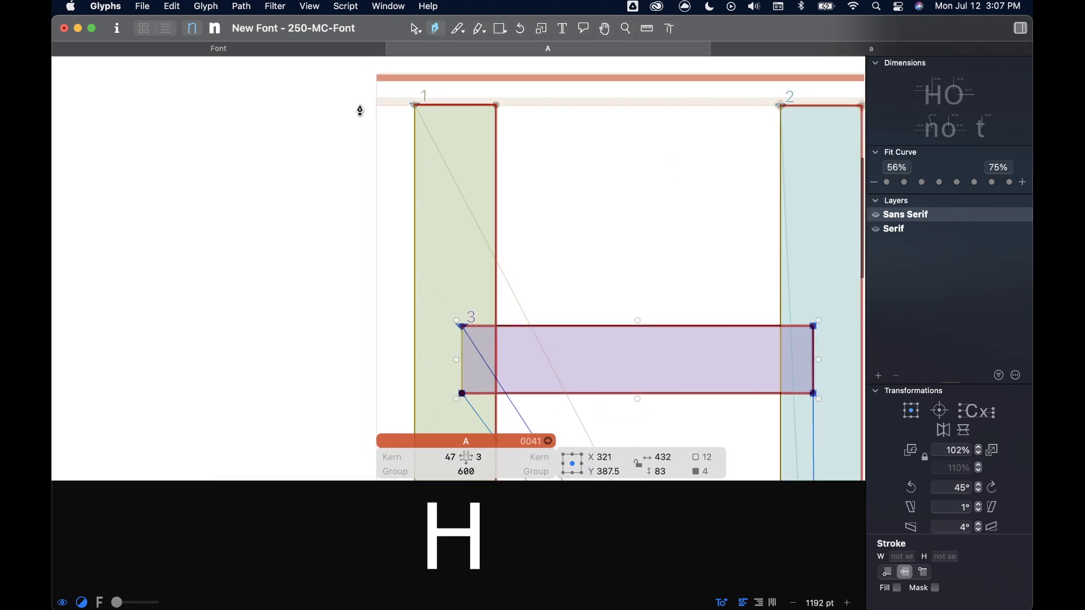
scroll(374, 114, "up", 3)
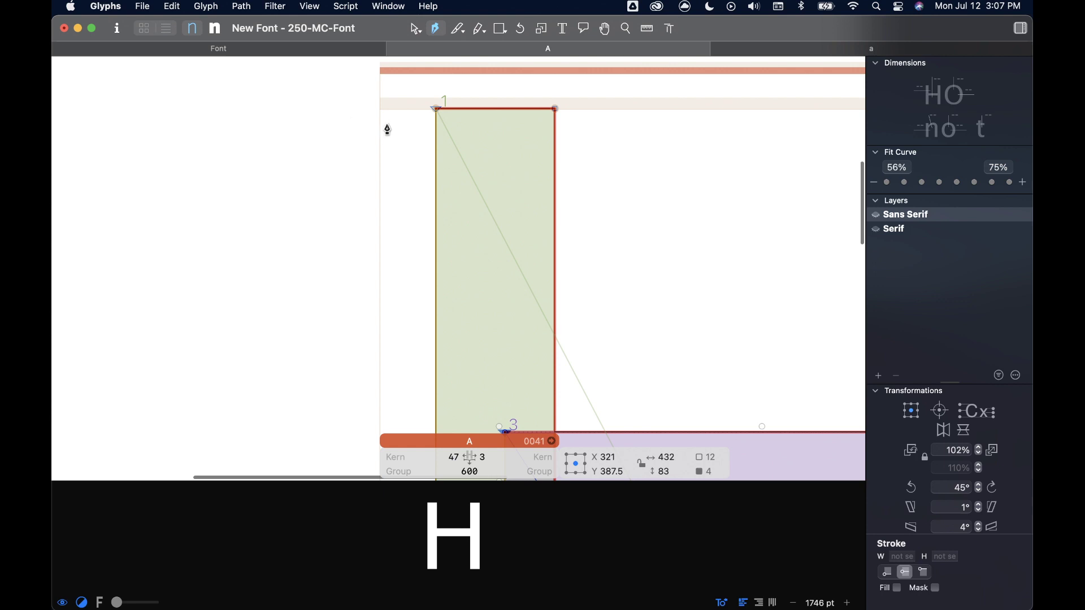
left_click(355, 124)
left_click_drag(355, 126, 346, 146)
left_click(346, 150)
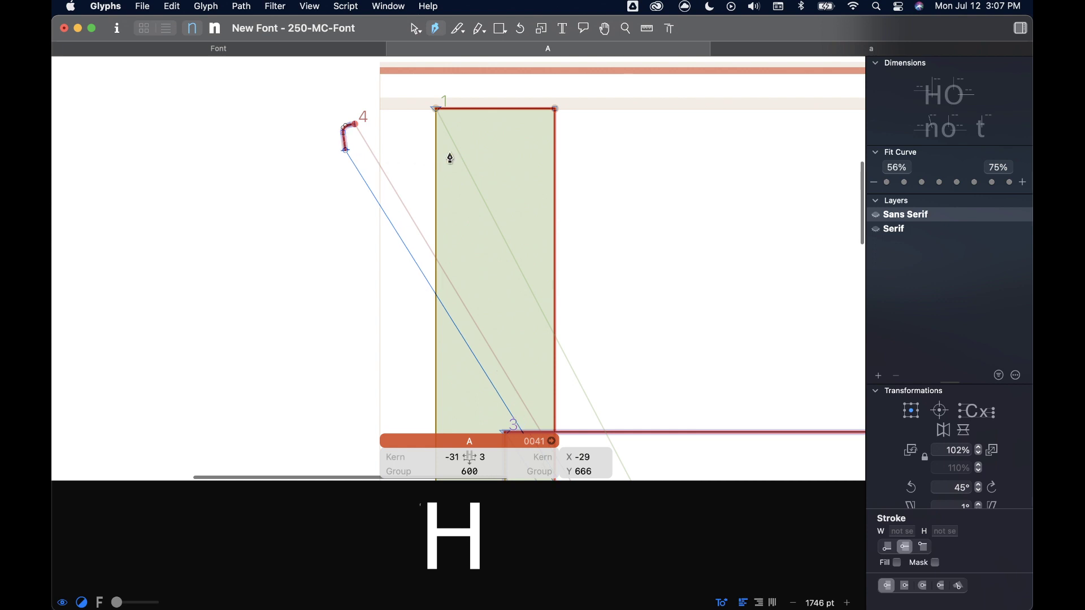
left_click_drag(361, 153, 374, 151)
- Curve the serif's underside and top edge across the stem and close the outline
left_click_drag(456, 145, 473, 144)
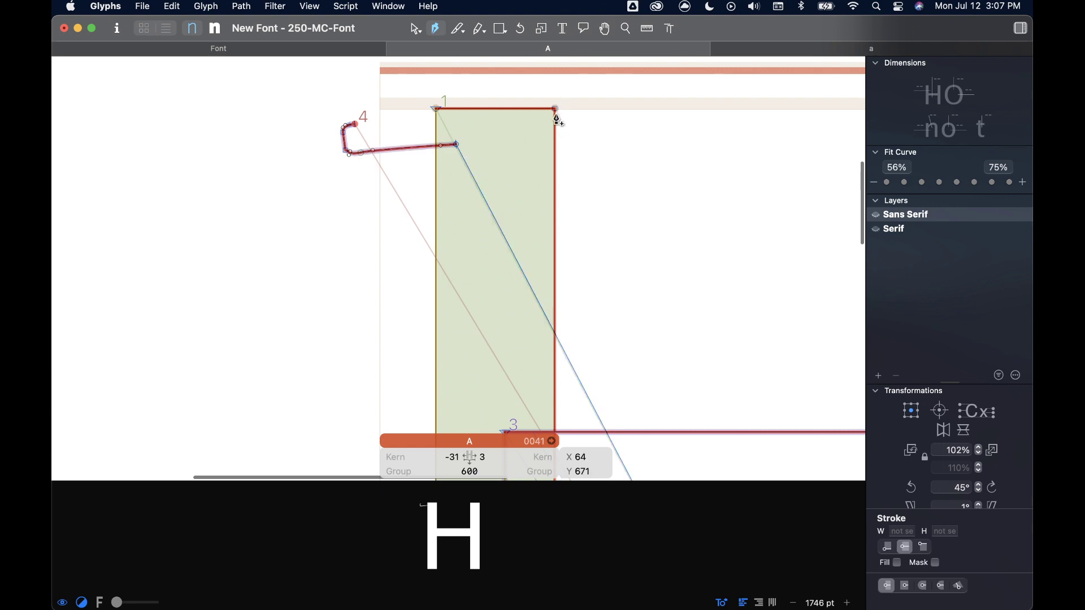
left_click_drag(555, 109, 525, 80)
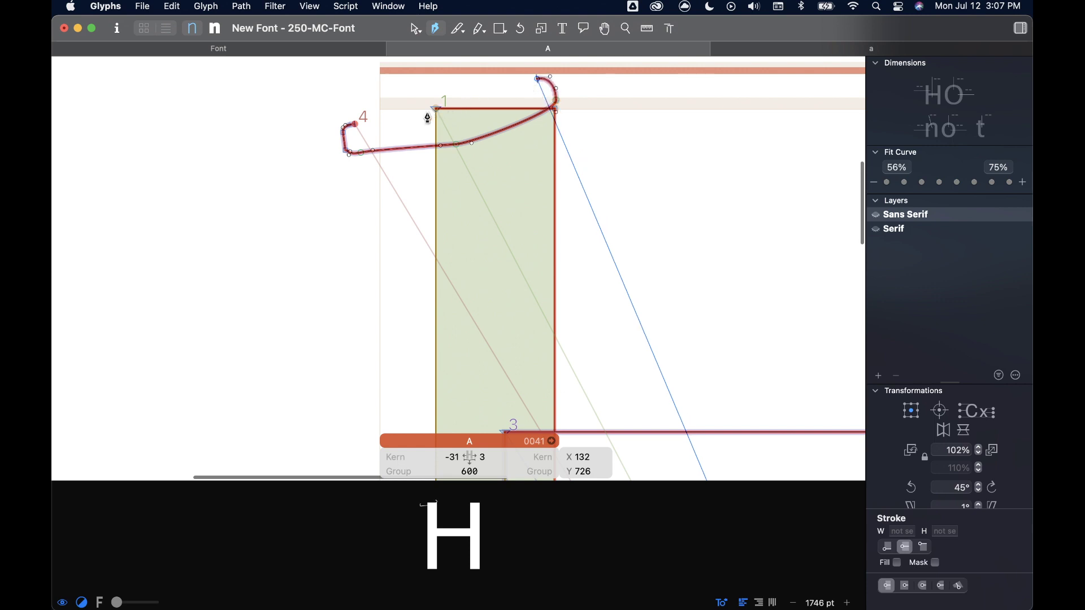
mouse_move(422, 109)
left_mouse_down()
mouse_move(401, 120)
mouse_move(422, 110)
left_mouse_up()
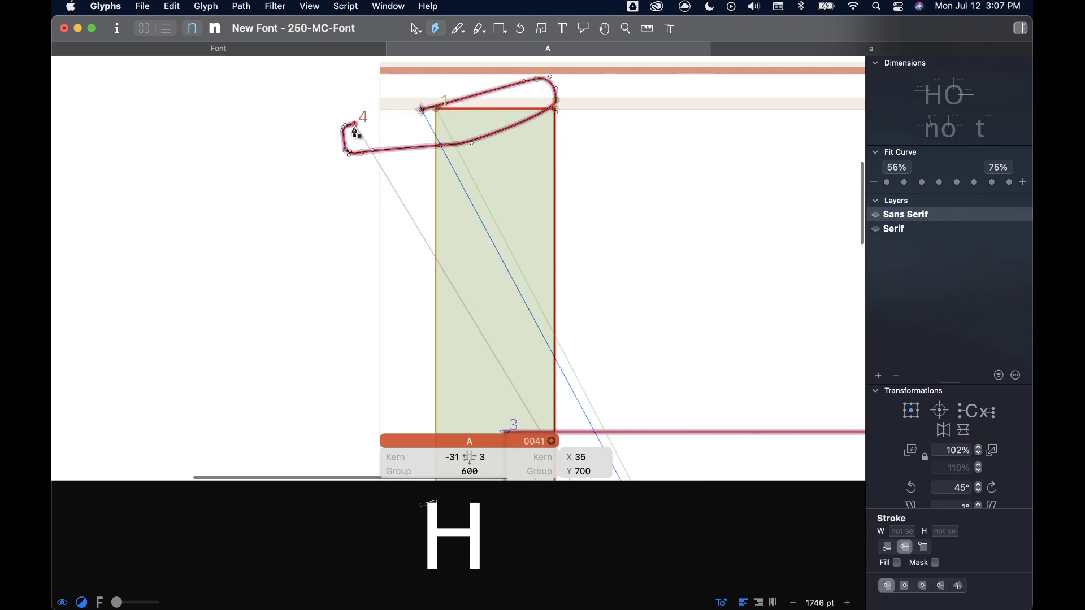
left_click_drag(355, 129, 348, 129)
left_click(415, 28)
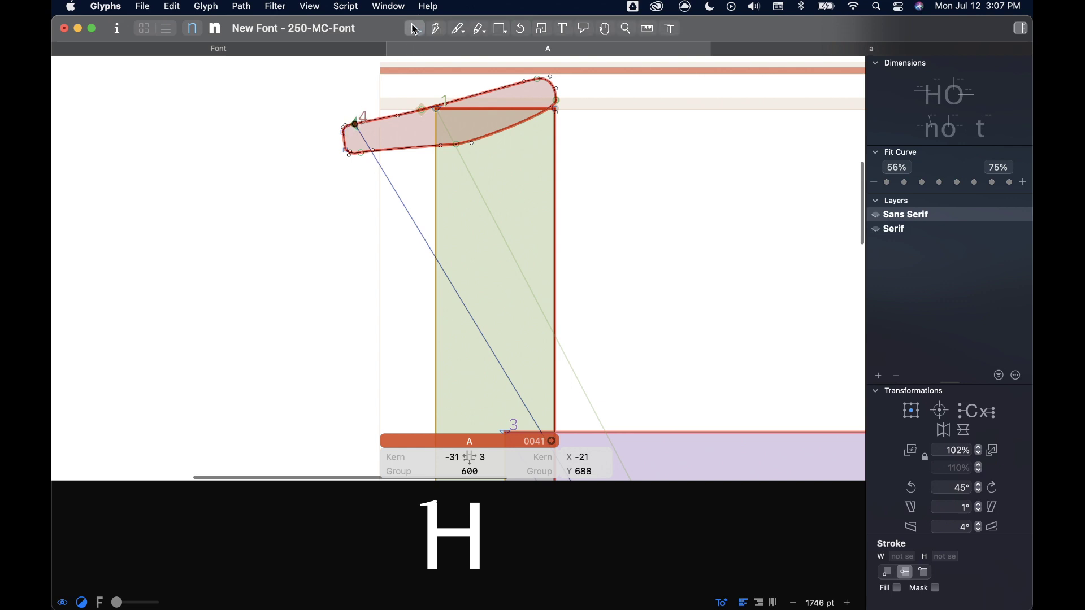
scroll(350, 149, "up", 3)
- Round the serif's lower-left corner, curve its left edge, and drag the lower-left node to reshape it
scroll(351, 149, "up", 5)
left_click(368, 149)
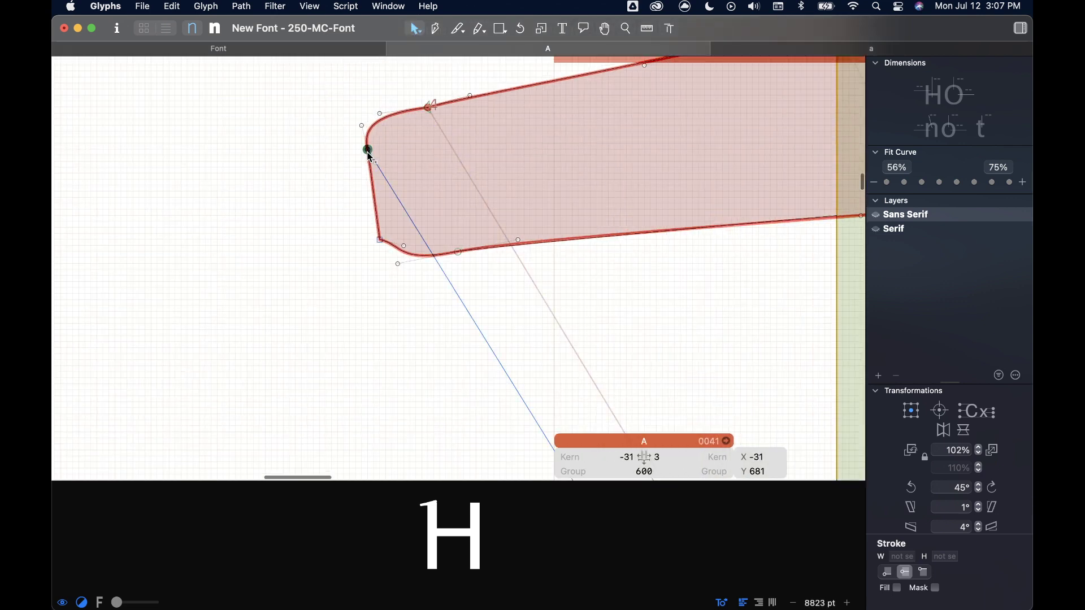
double_click(379, 240)
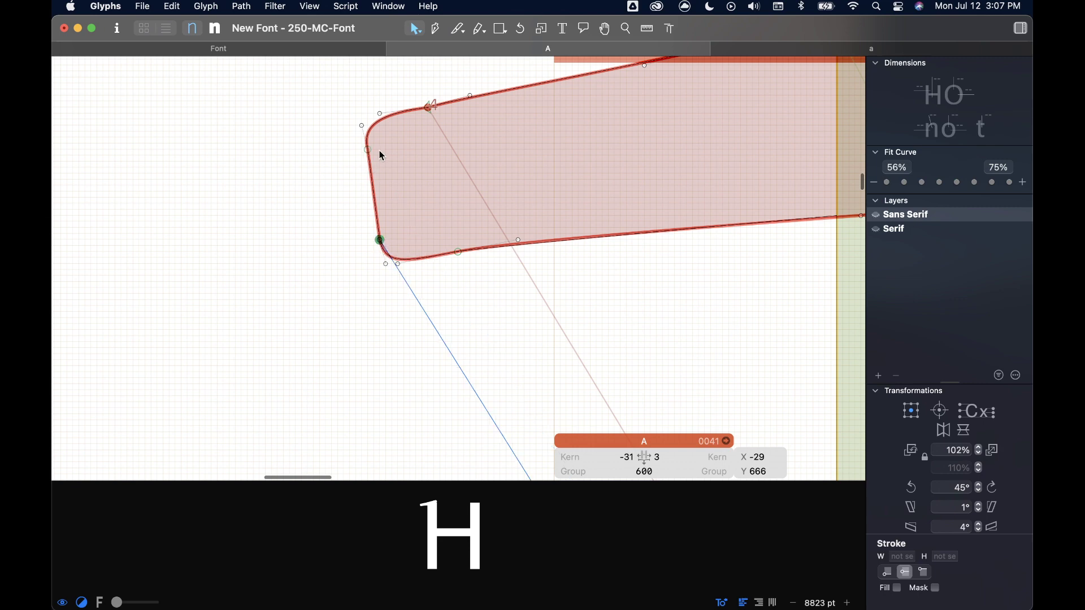
left_click(373, 190)
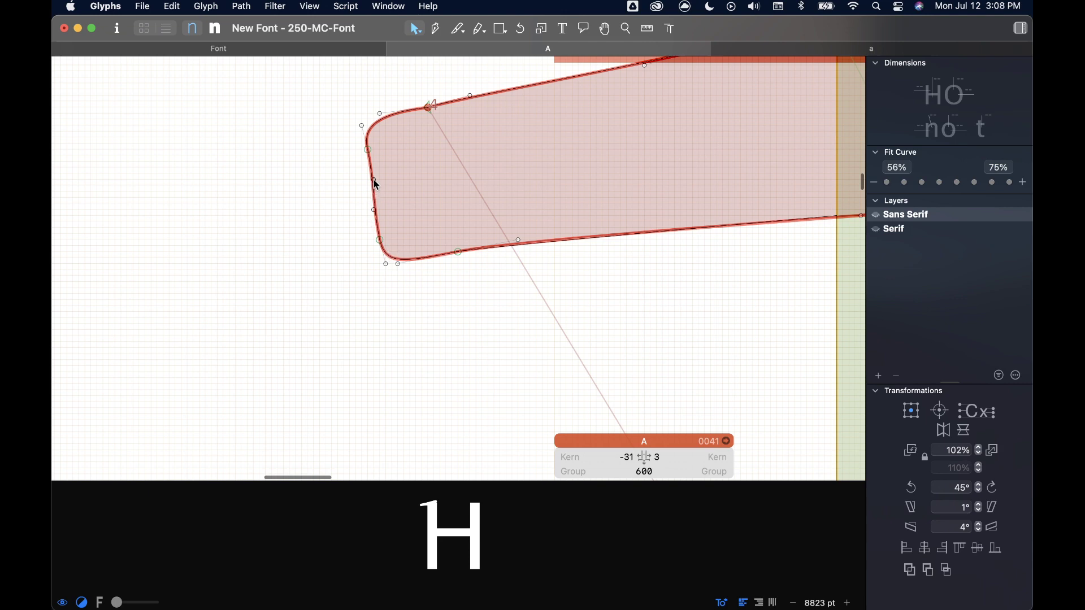
left_click(370, 181)
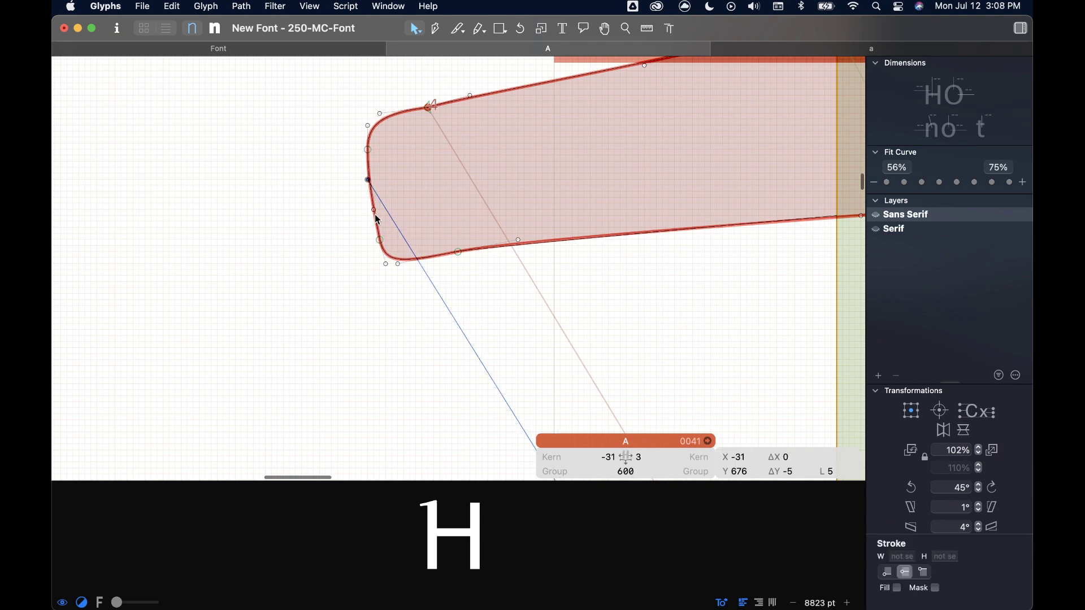
left_click(384, 248)
left_click(364, 244)
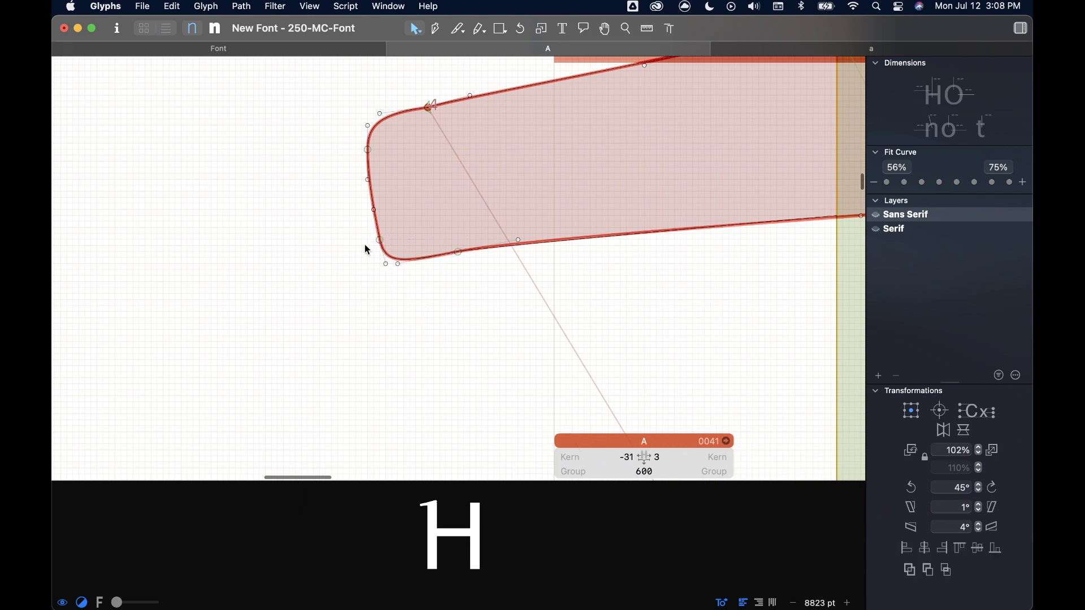
left_click(380, 241)
left_click_drag(383, 245, 412, 258)
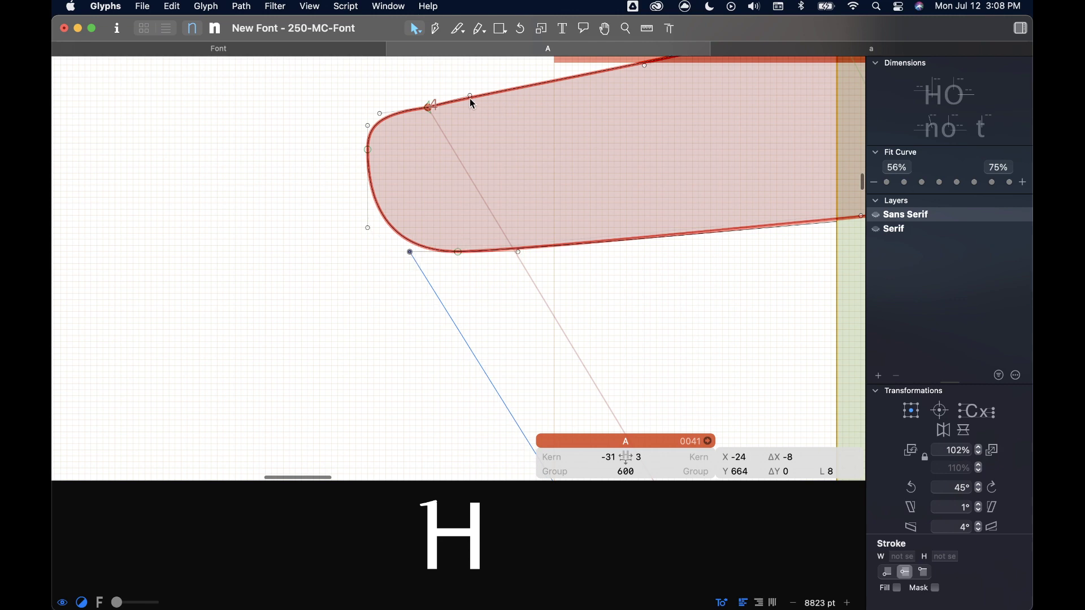
- Pull the bottom node left, delete the extra top-left node, and raise the left handle to round the tip
left_click(429, 108)
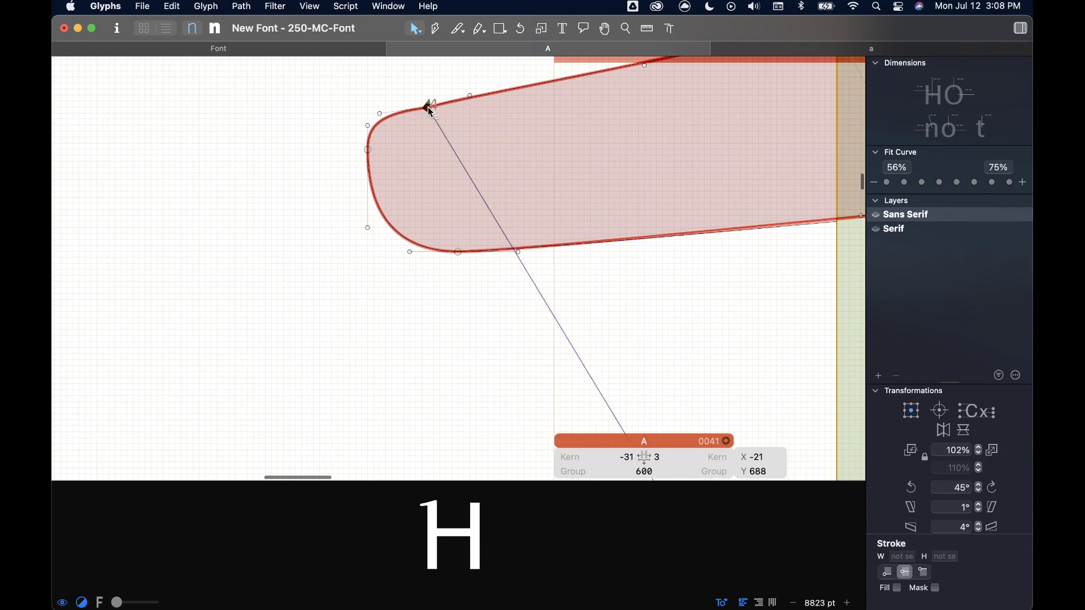
left_click_drag(459, 251, 411, 252)
left_click(393, 253, "shift")
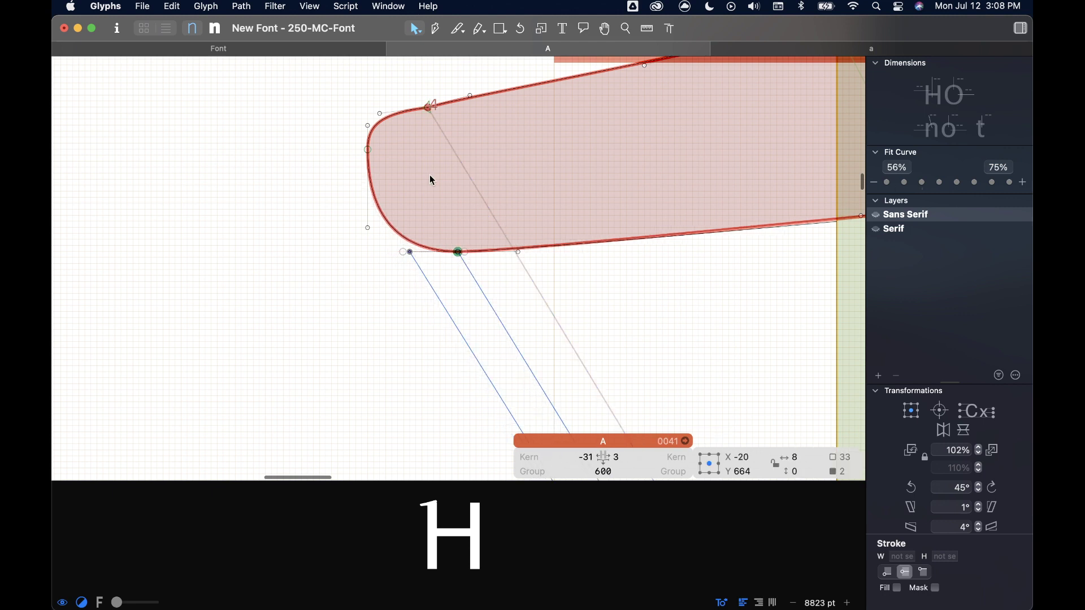
left_click(428, 106)
key("Delete")
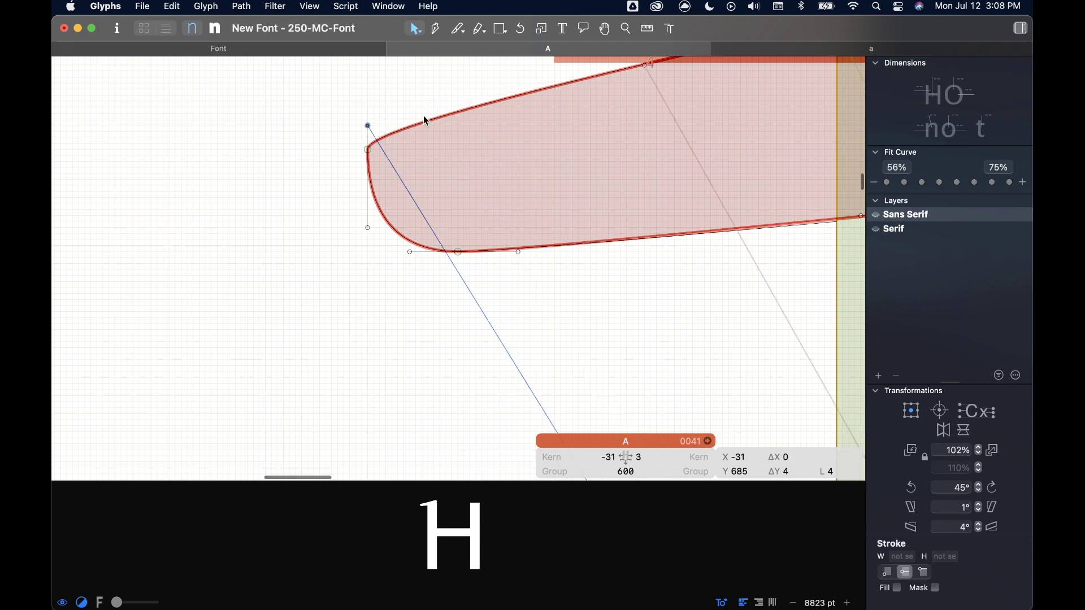
left_click_drag(368, 125, 368, 95)
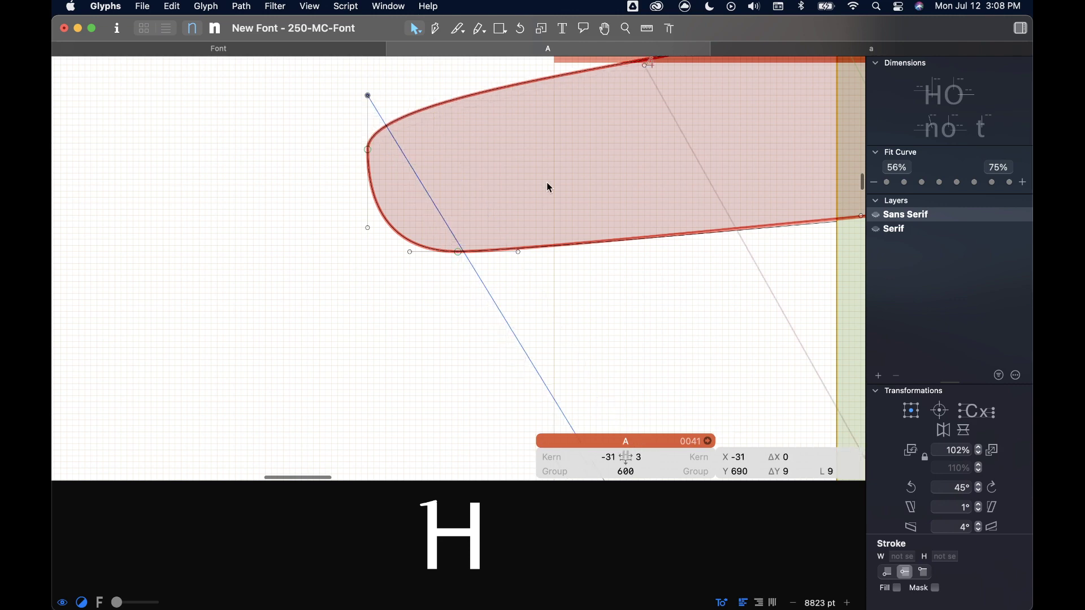
- Pull the serif's top-right handle left and raise the left-side handle to refine its curves
scroll(550, 188, "down", 5)
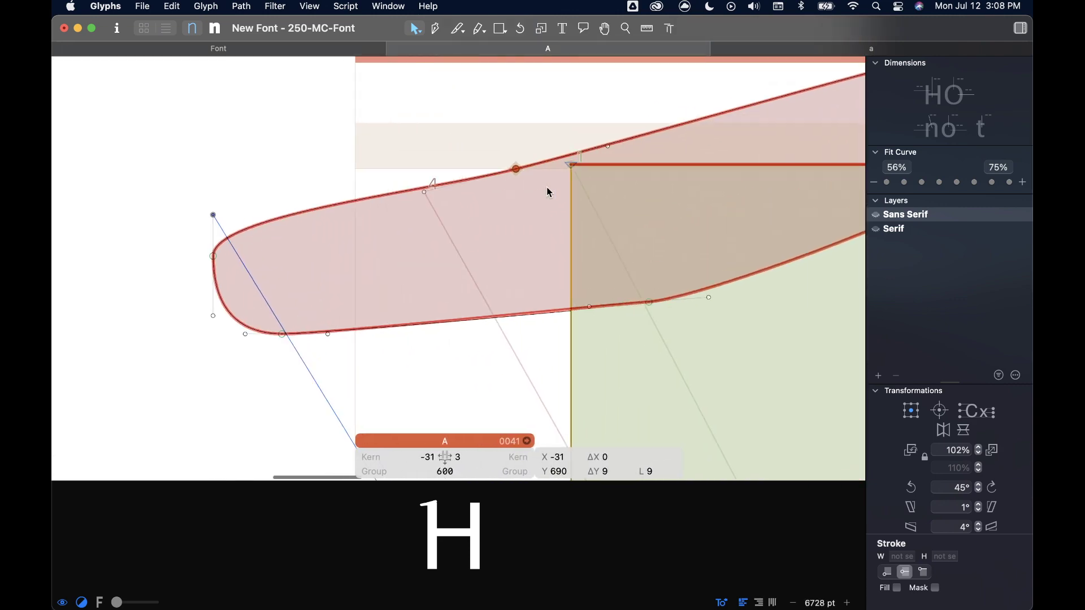
scroll(547, 186, "down", 2)
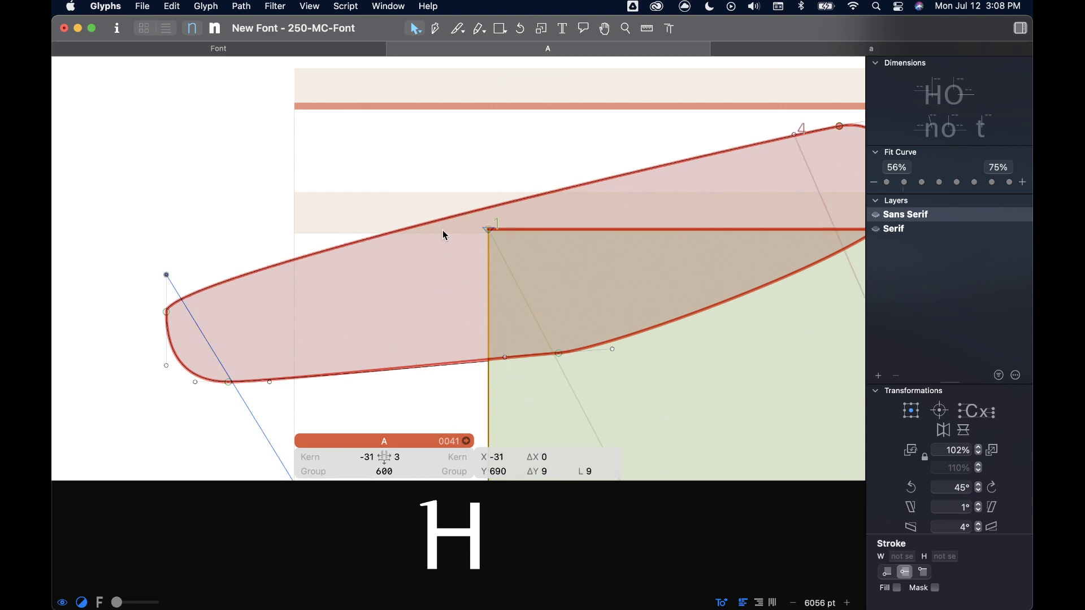
scroll(461, 224, "down", 5)
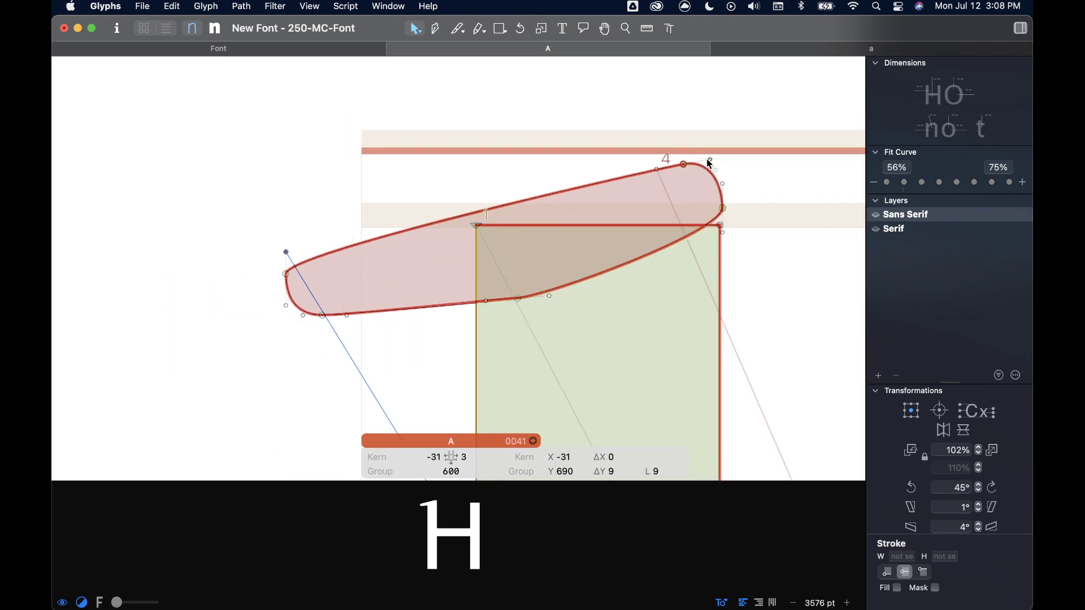
left_click(711, 160)
left_click_drag(711, 162, 610, 164)
left_click_drag(285, 251, 288, 246)
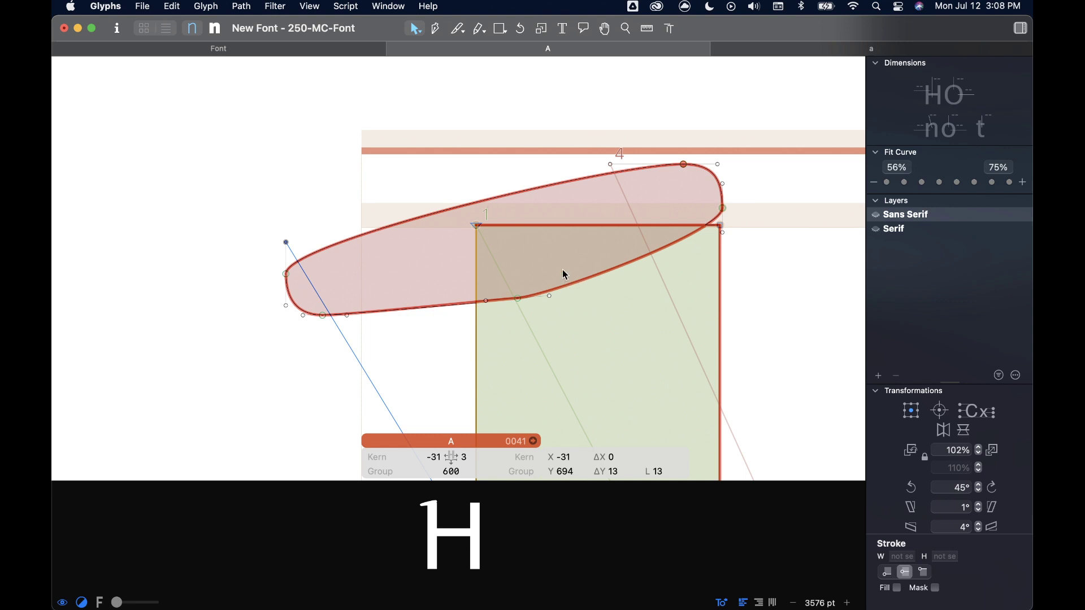
- Add a node on the serif's top curve with the Pen, lower it, and stretch the bottom handle right
key("p")
left_click(498, 195)
key("v")
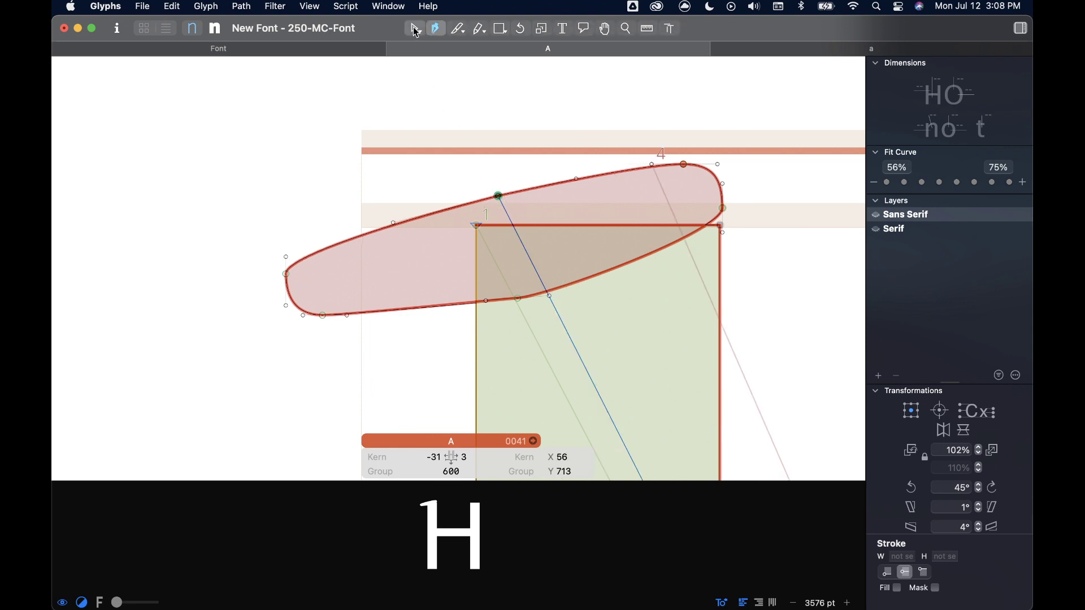
left_click_drag(498, 196, 499, 216)
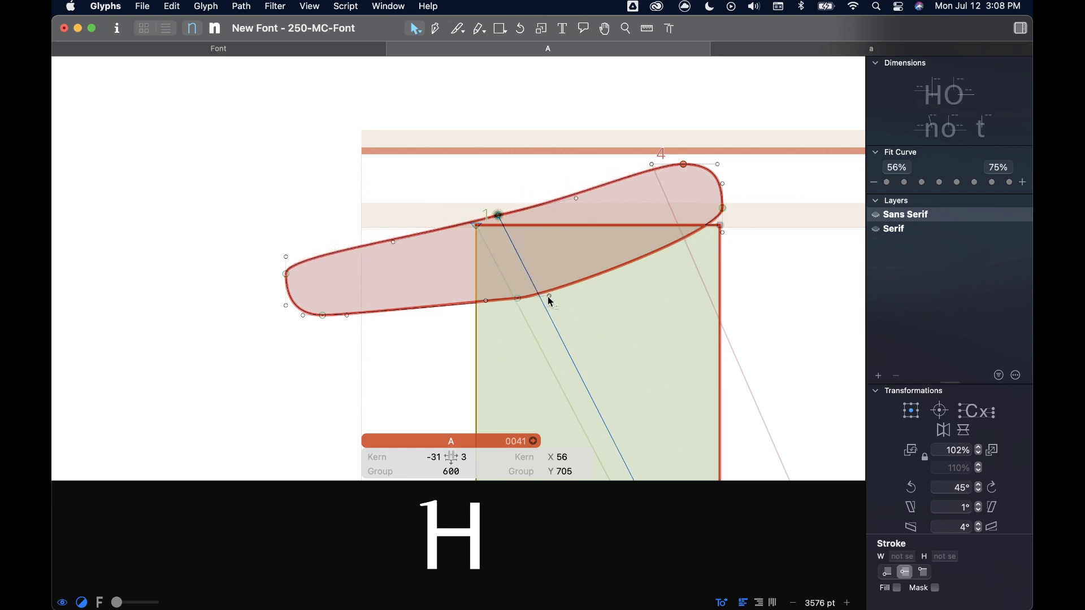
left_click_drag(550, 296, 709, 298)
scroll(424, 135, "down", 10)
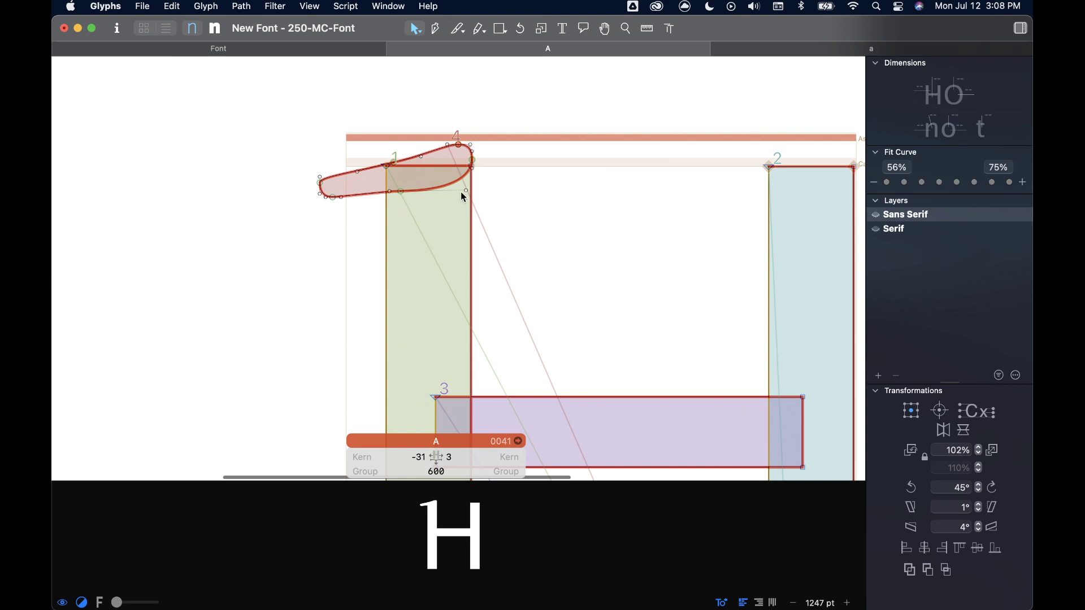
scroll(461, 192, "down", 5)
scroll(461, 242, "up", 5)
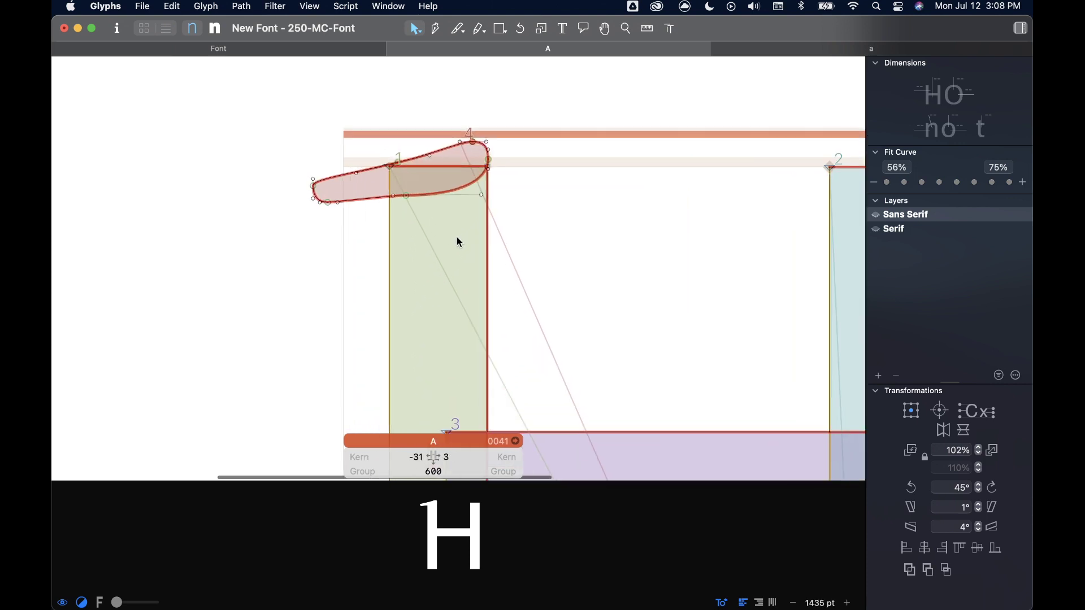
- Turn the whole serif outline into a new component glyph named 'Serif' using Component from Selection
double_click(440, 151)
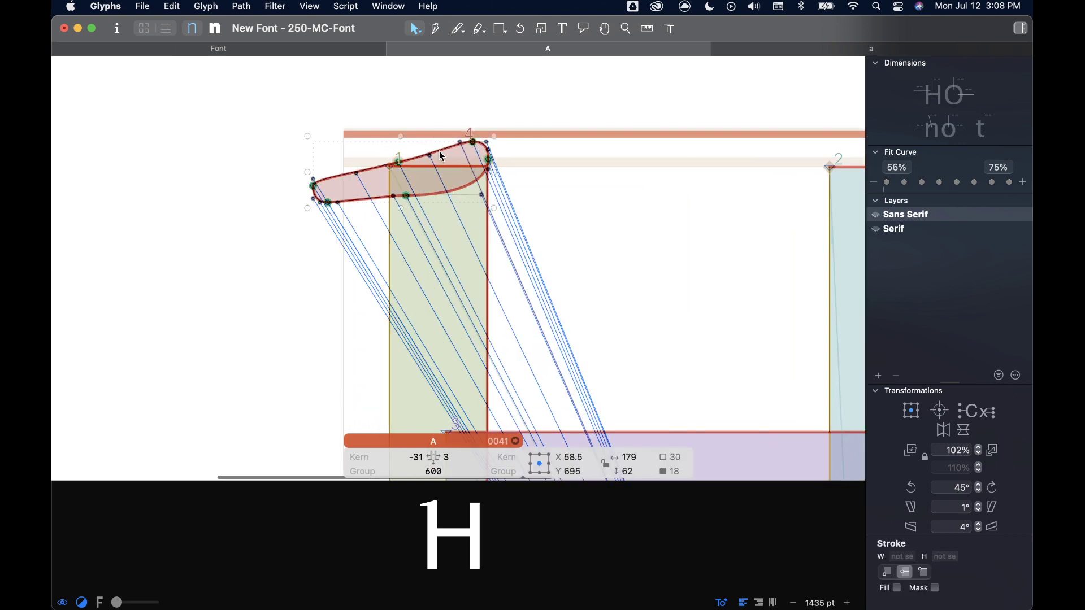
right_click(473, 143)
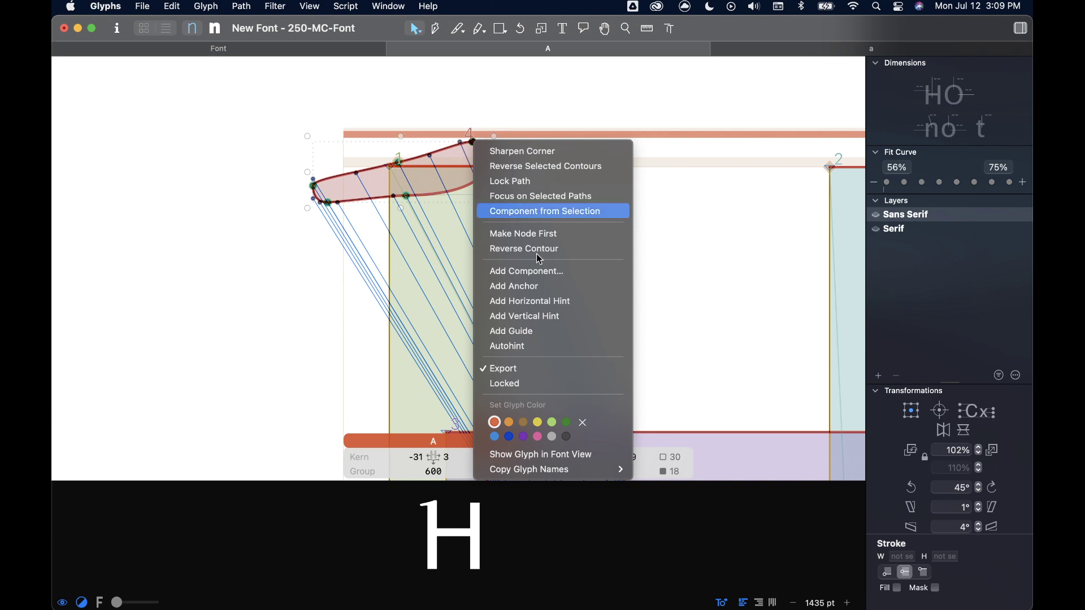
left_click(536, 212)
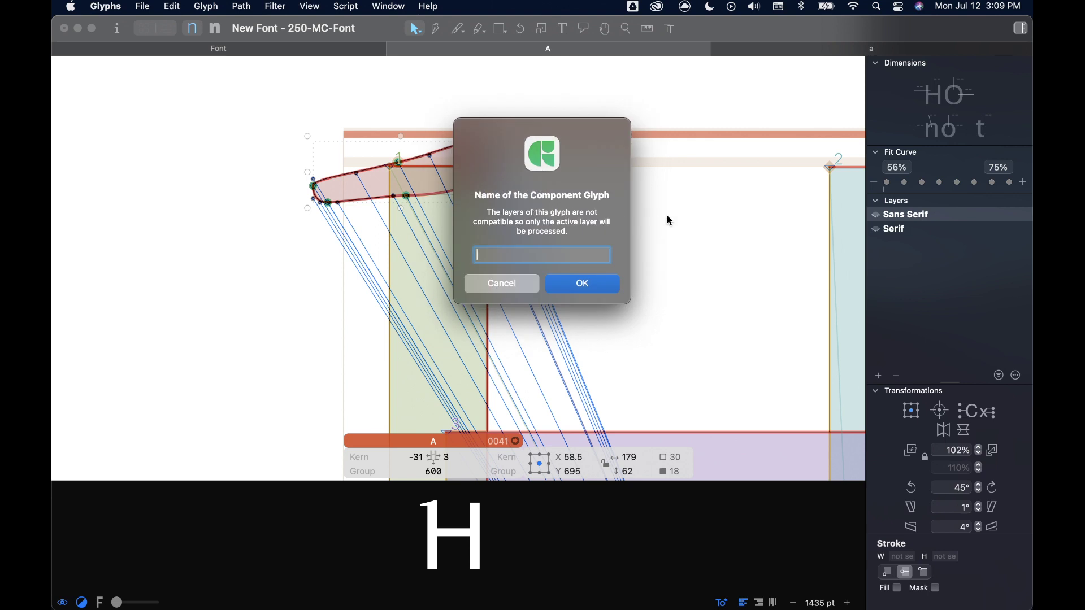
key("Return")
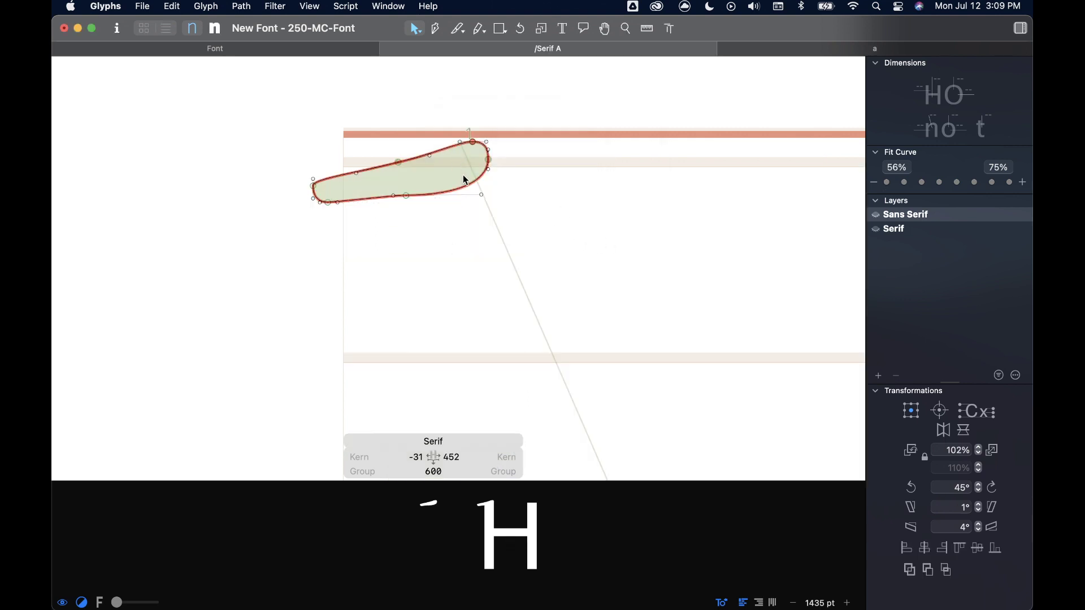
scroll(465, 180, "down", 6)
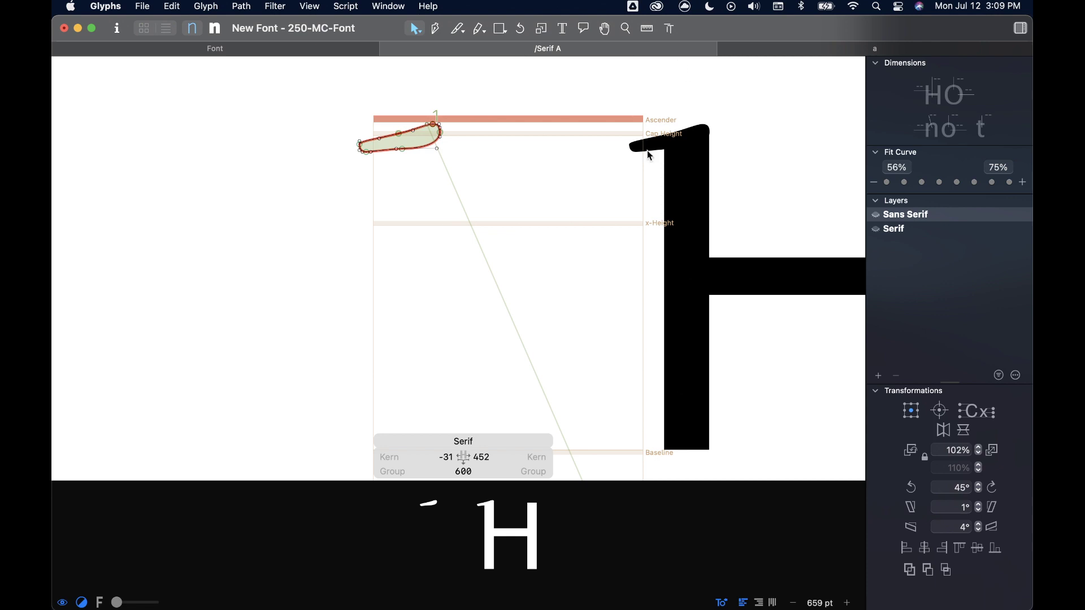
scroll(497, 170, "down", 3)
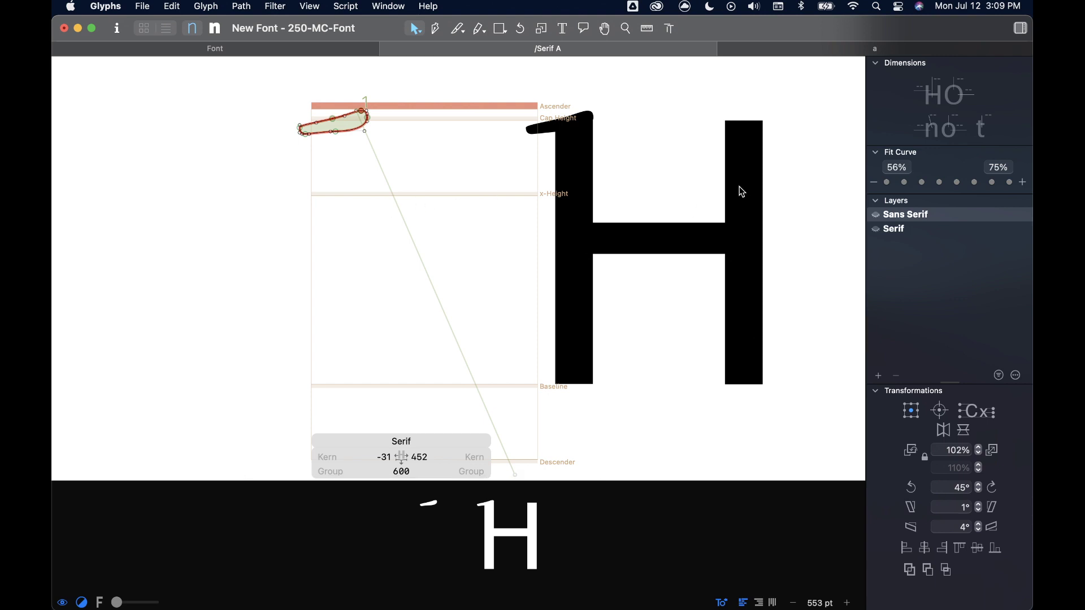
- Copy the Serif component to the top of the right stem, mirror it horizontally, and position it
left_click(673, 182)
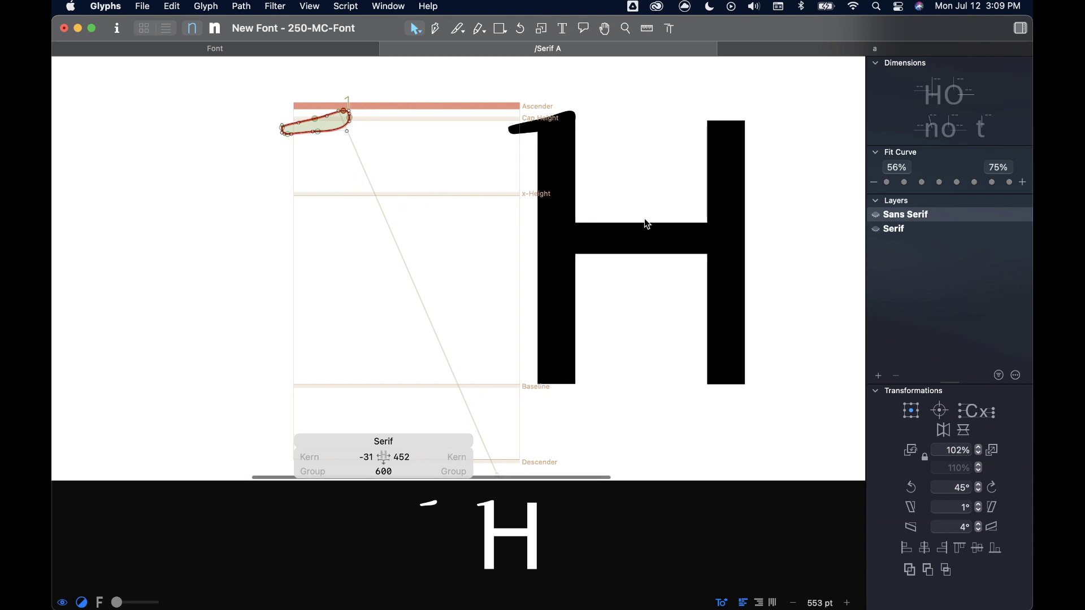
double_click(640, 235)
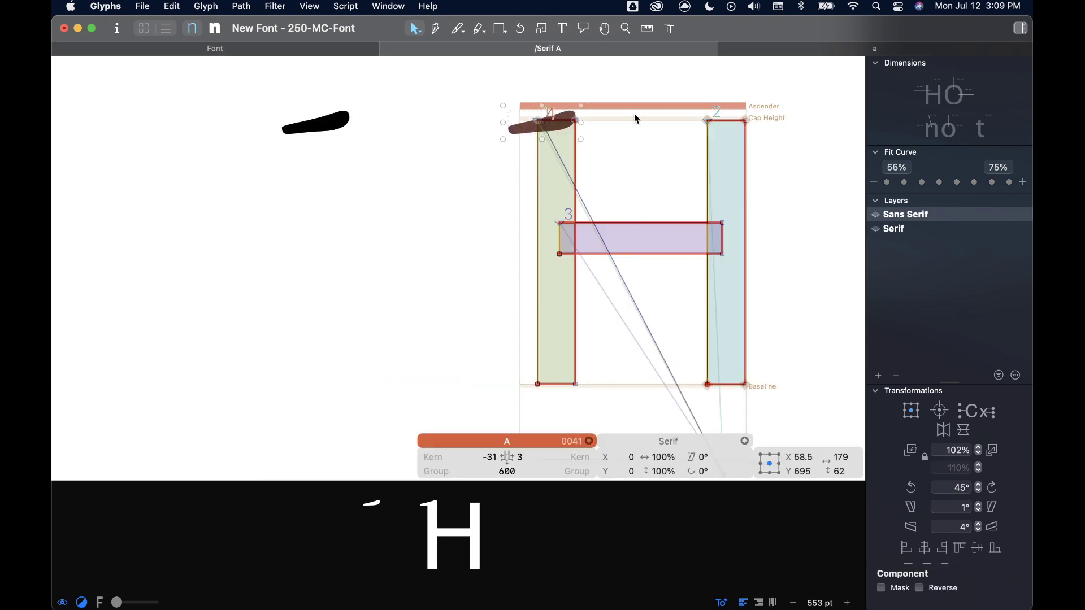
scroll(604, 114, "right", 2)
scroll(571, 115, "up", 5)
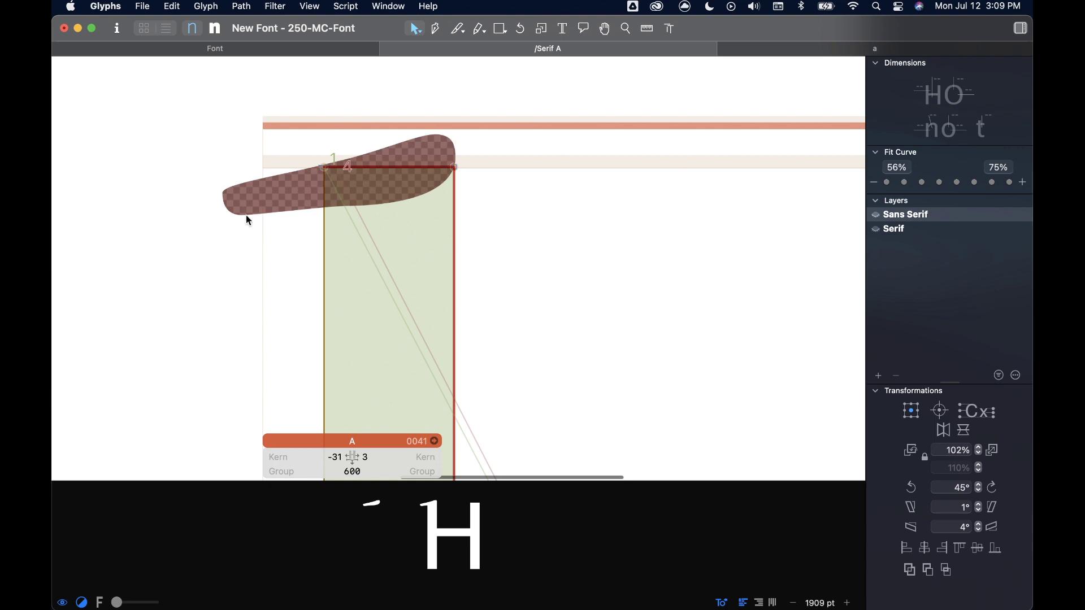
scroll(472, 182, "down", 3)
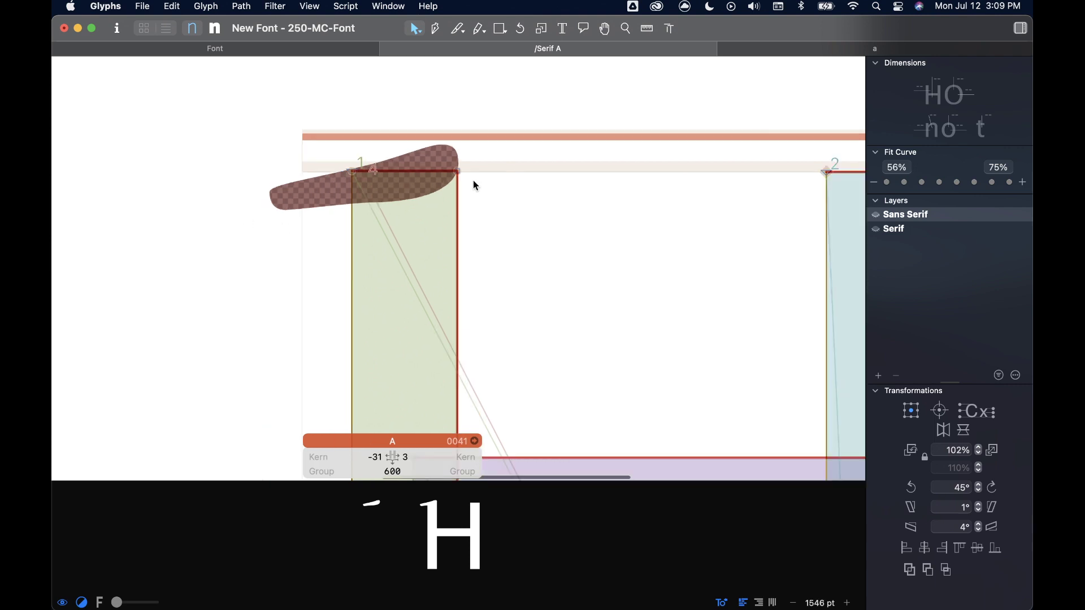
scroll(469, 212, "down", 2)
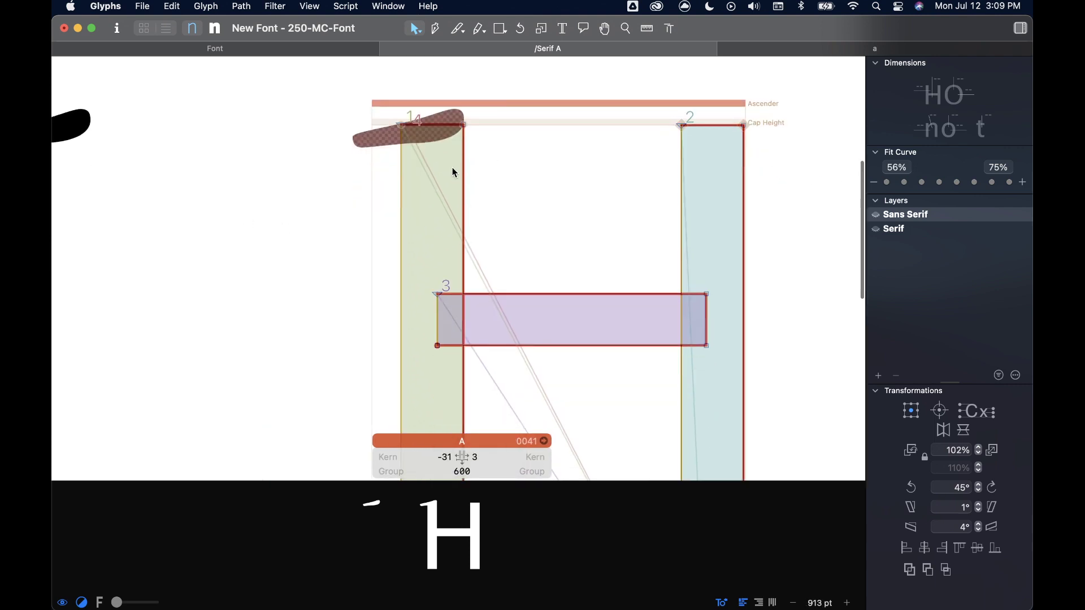
left_click(392, 140)
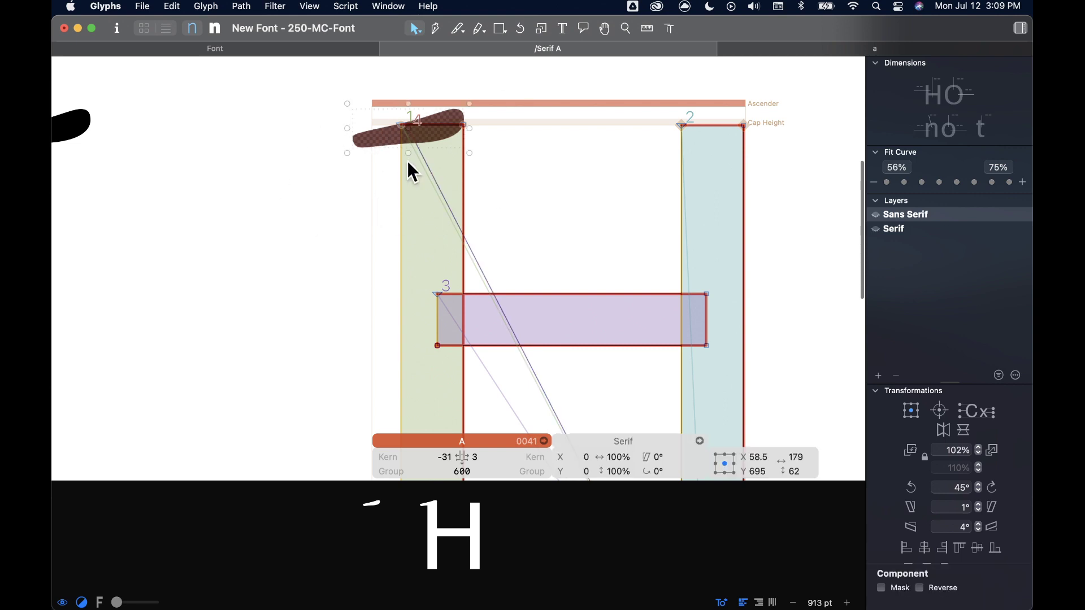
left_click(364, 208)
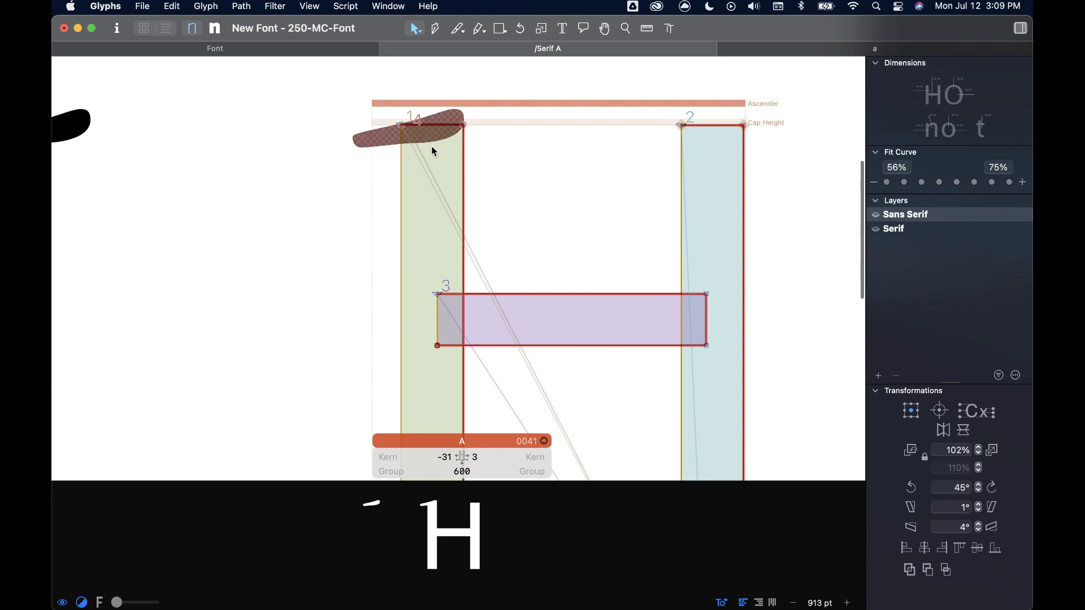
left_click(383, 141)
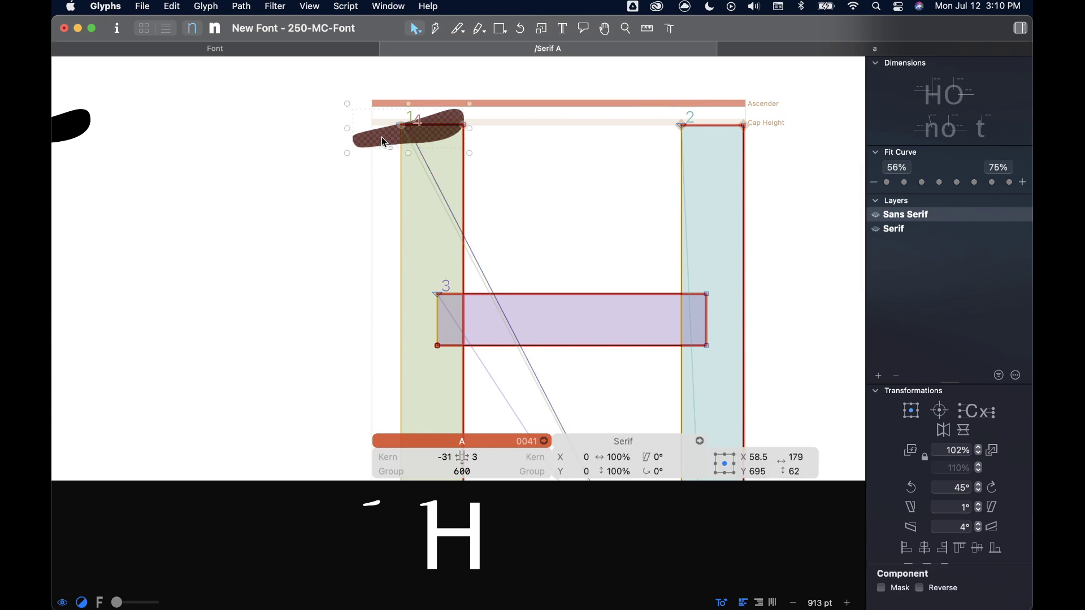
left_click_drag(385, 142, 653, 139)
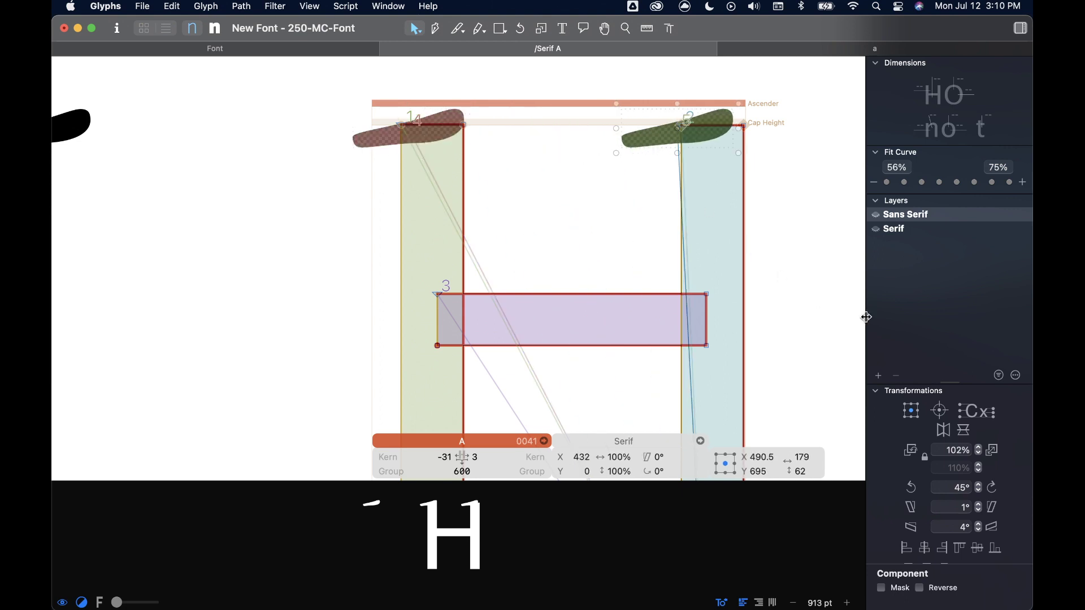
left_click(943, 431)
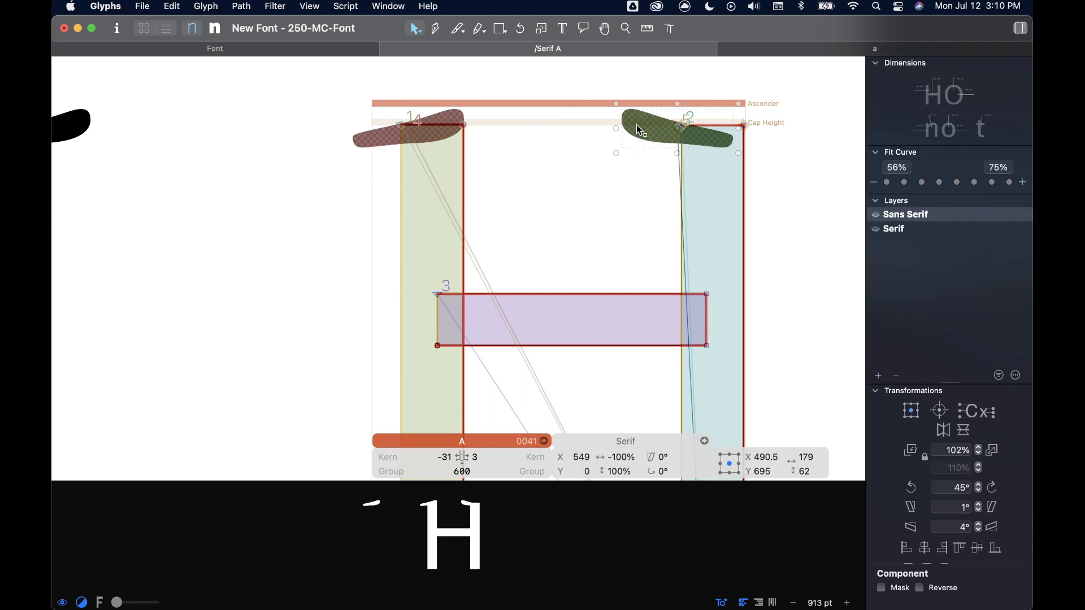
left_click_drag(676, 126, 730, 126)
- Copy both top serifs down to the baseline, flip them vertically, and align them on the stems
scroll(798, 233, "down", 5)
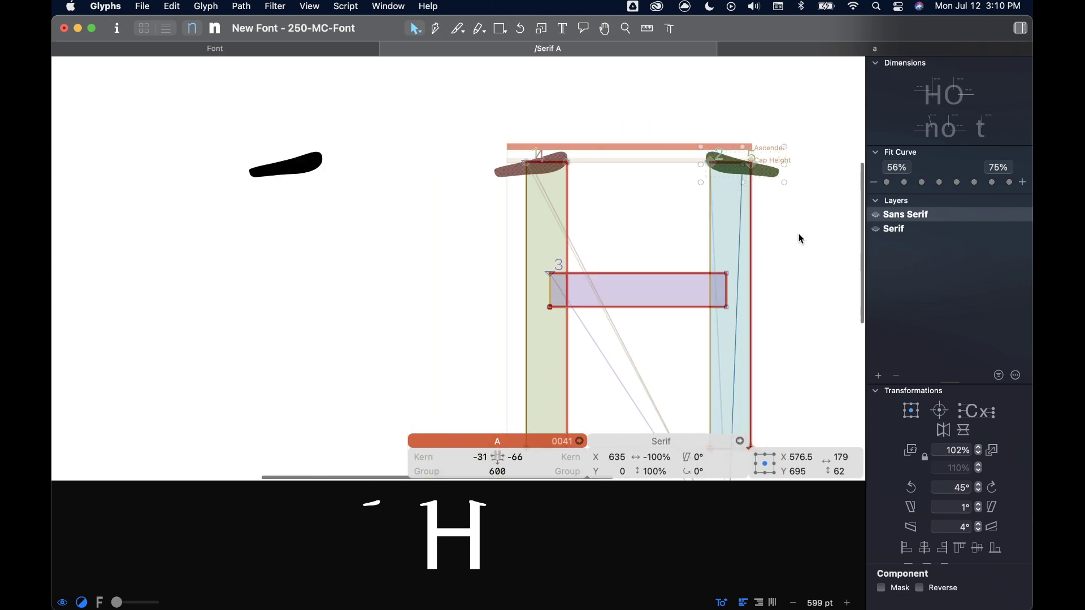
left_click(528, 85, "shift")
left_click_drag(528, 85, 534, 362)
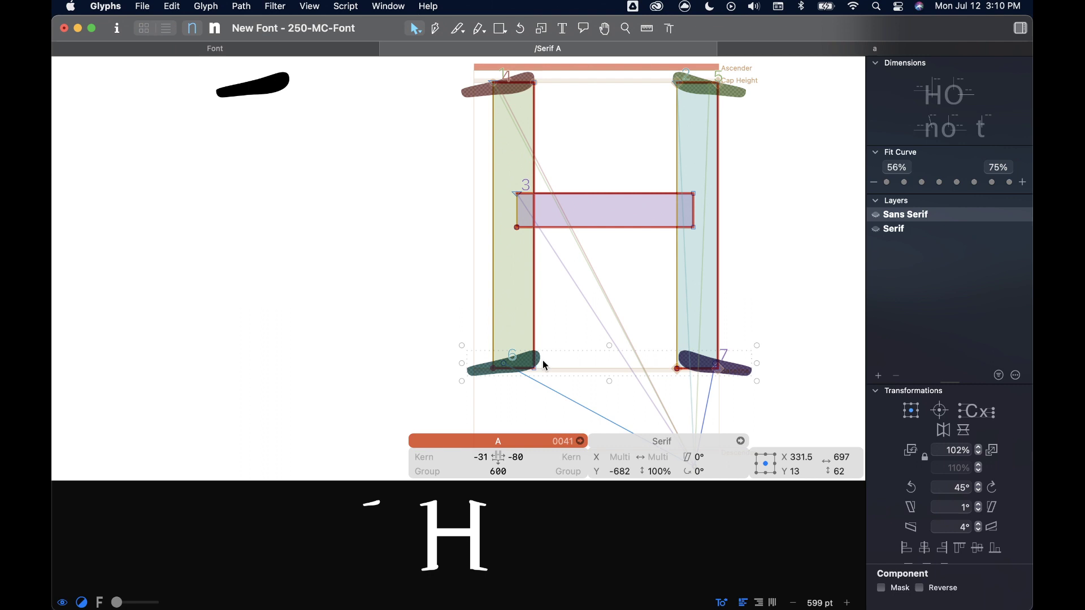
left_click_drag(686, 364, 679, 364)
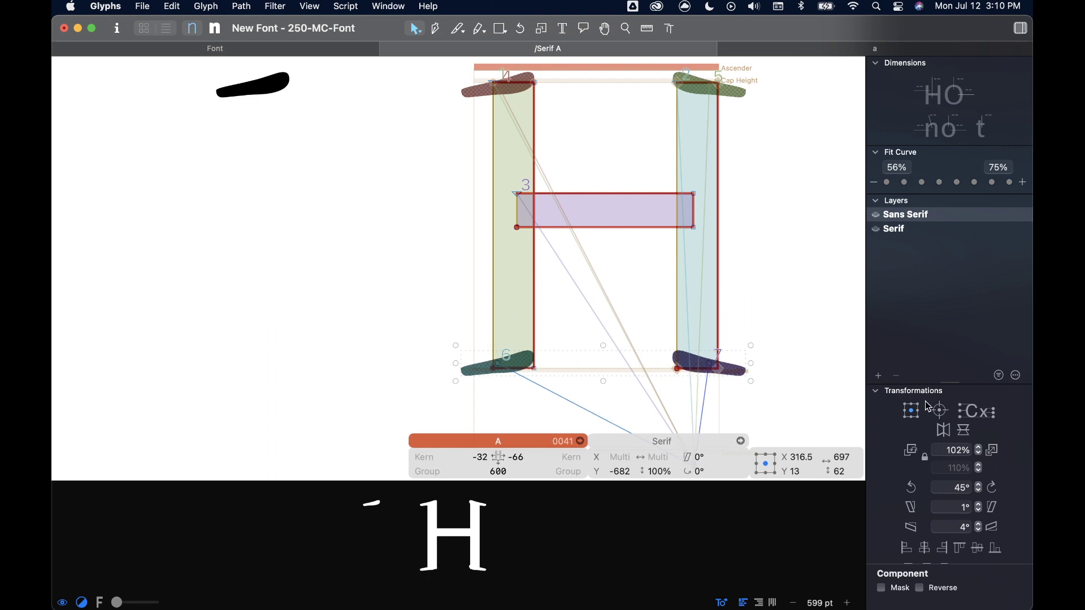
left_click(964, 432)
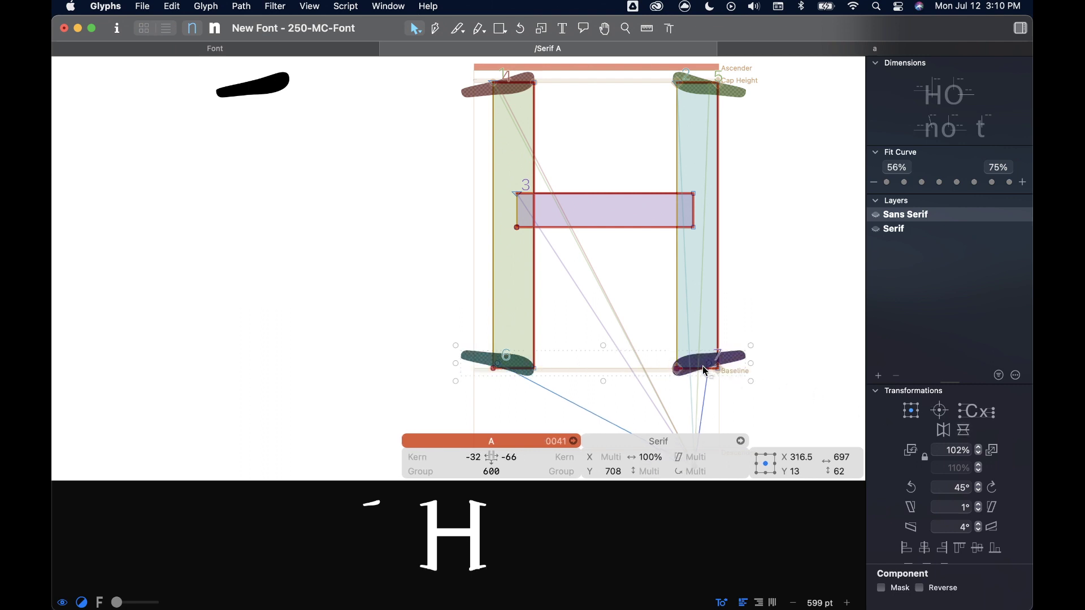
left_click_drag(704, 372, 703, 374)
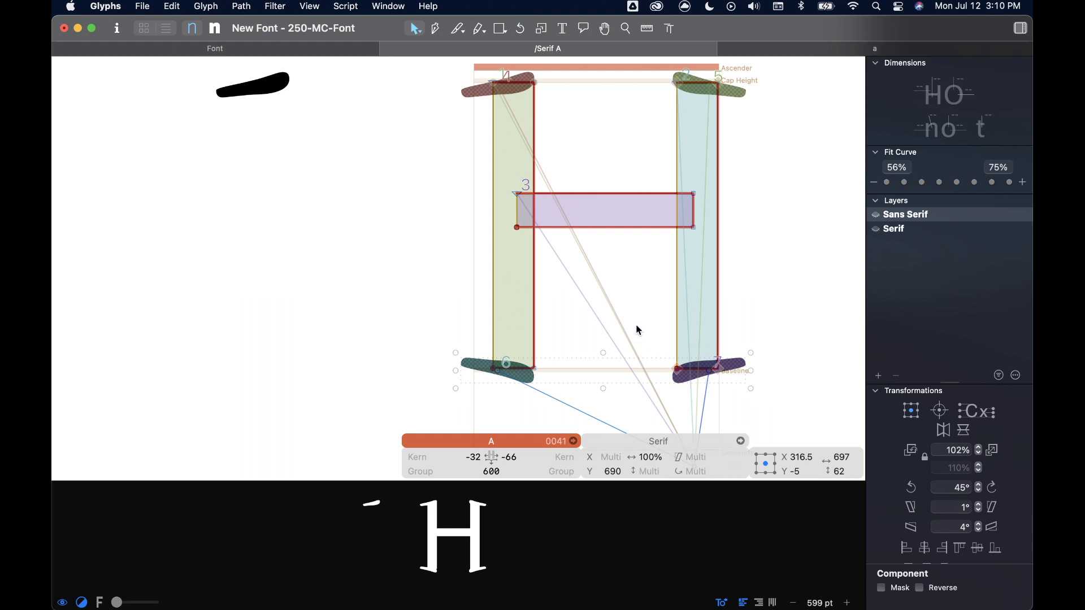
left_click(595, 310)
scroll(594, 304, "up", 2)
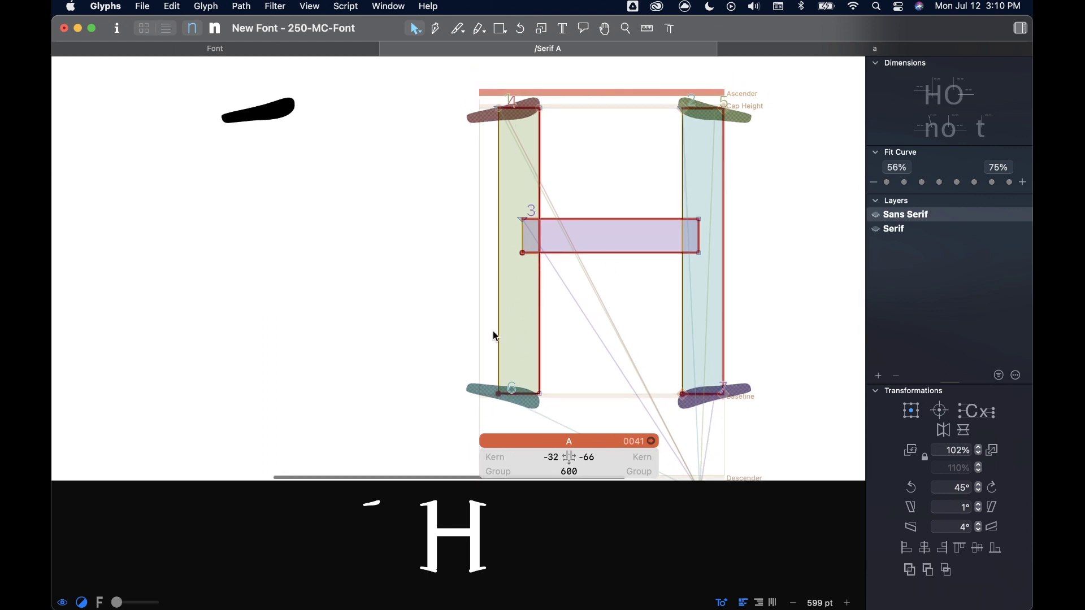
- In the Serif glyph, select the bottom-edge nodes and move them down to thicken the serif
double_click(264, 115)
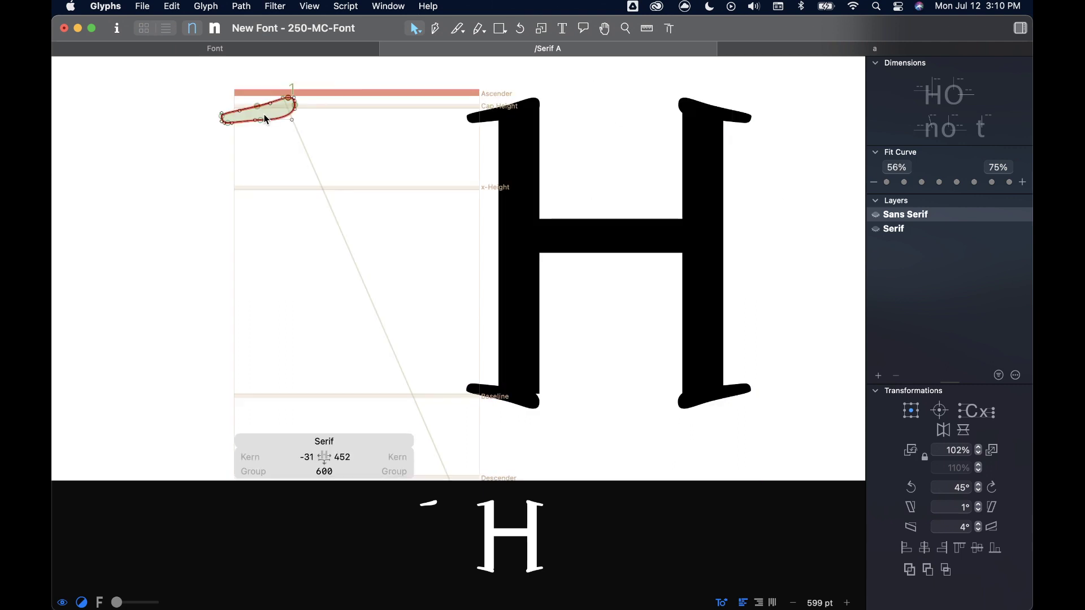
scroll(267, 120, "down", 2)
scroll(351, 137, "up", 3)
scroll(350, 137, "down", 3)
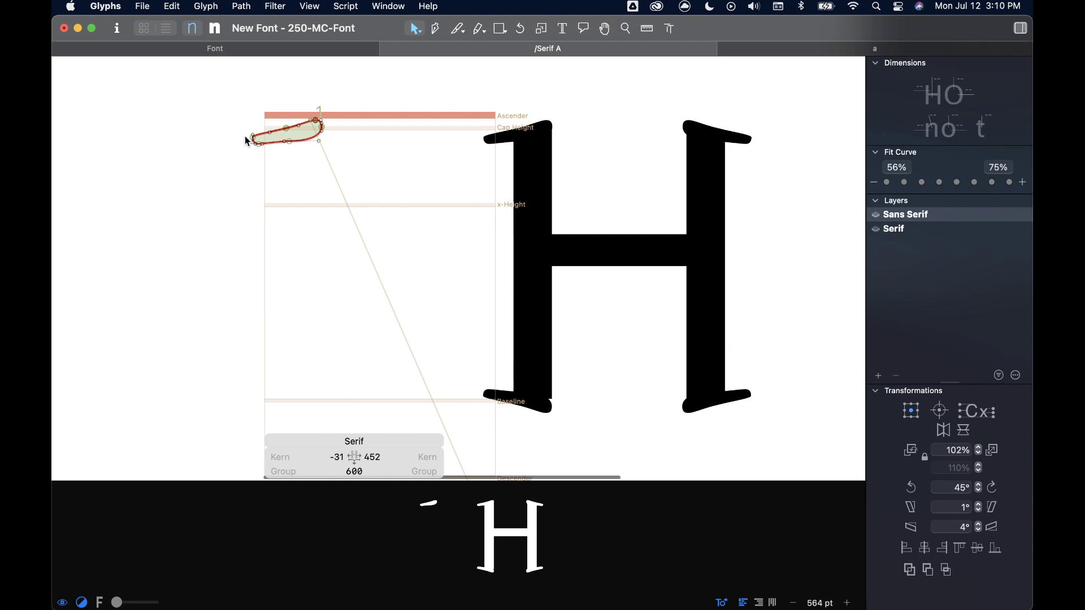
left_click(290, 143)
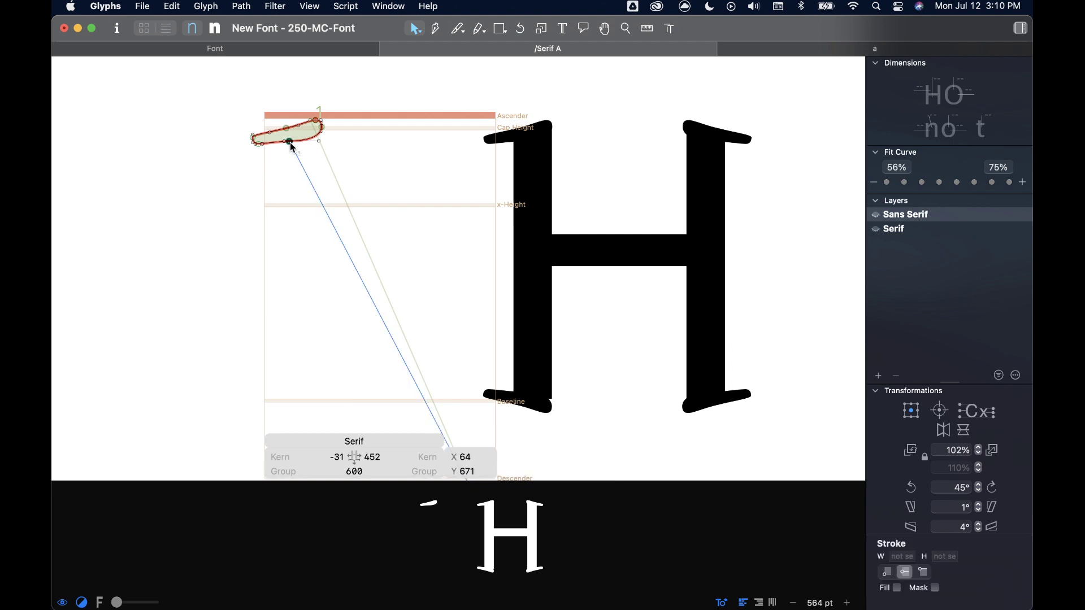
left_click_drag(352, 151, 293, 174)
left_click_drag(239, 117, 239, 170)
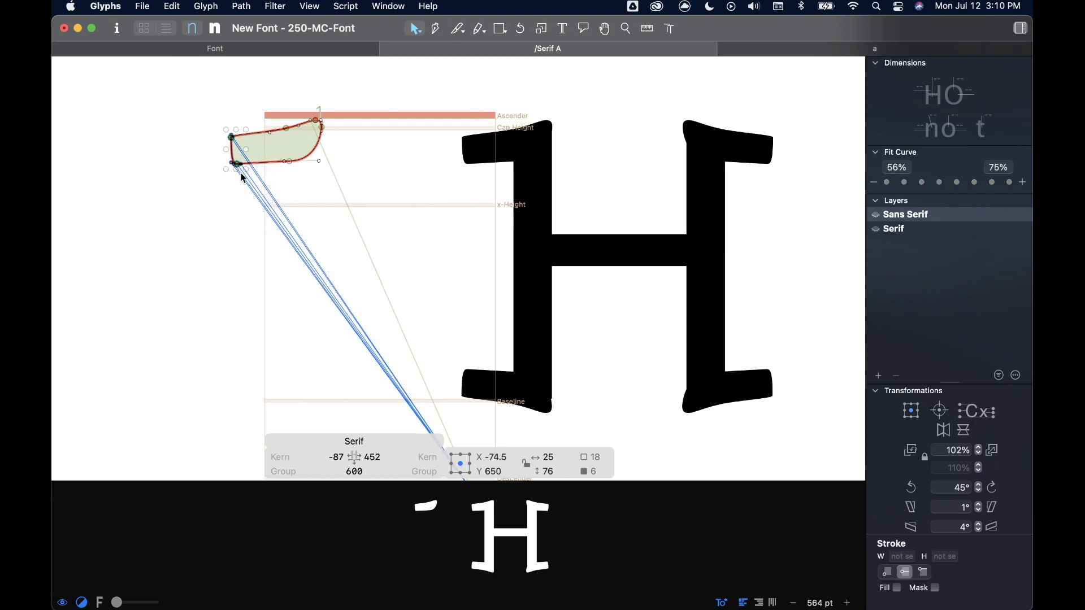
left_click(288, 100)
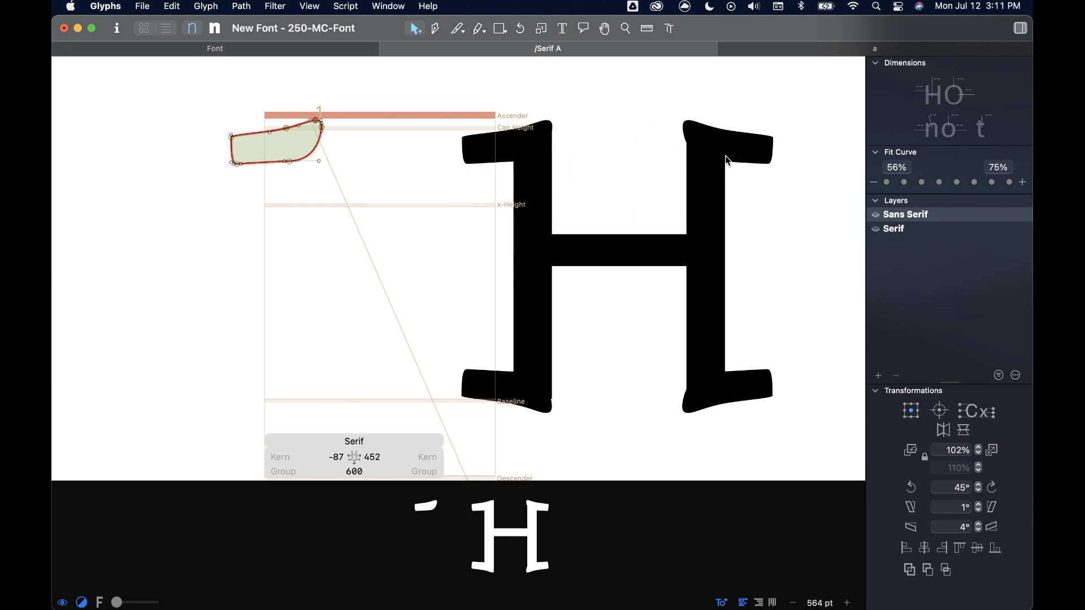
- Back in glyph A, narrow the top-right serif and select the bottom-right serif
double_click(697, 246)
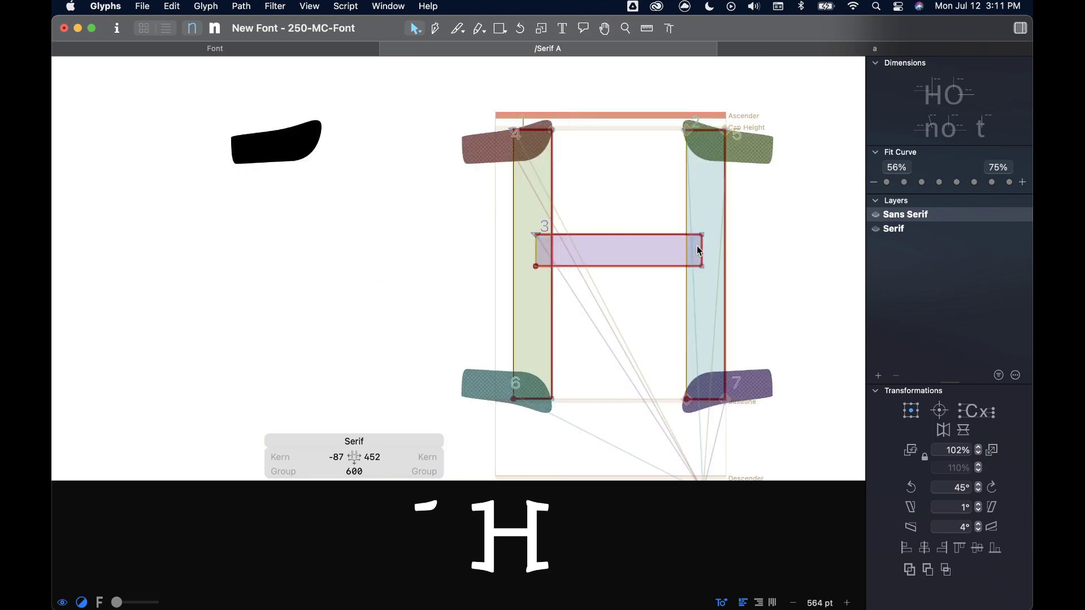
left_click(762, 147)
left_click_drag(778, 142, 715, 148)
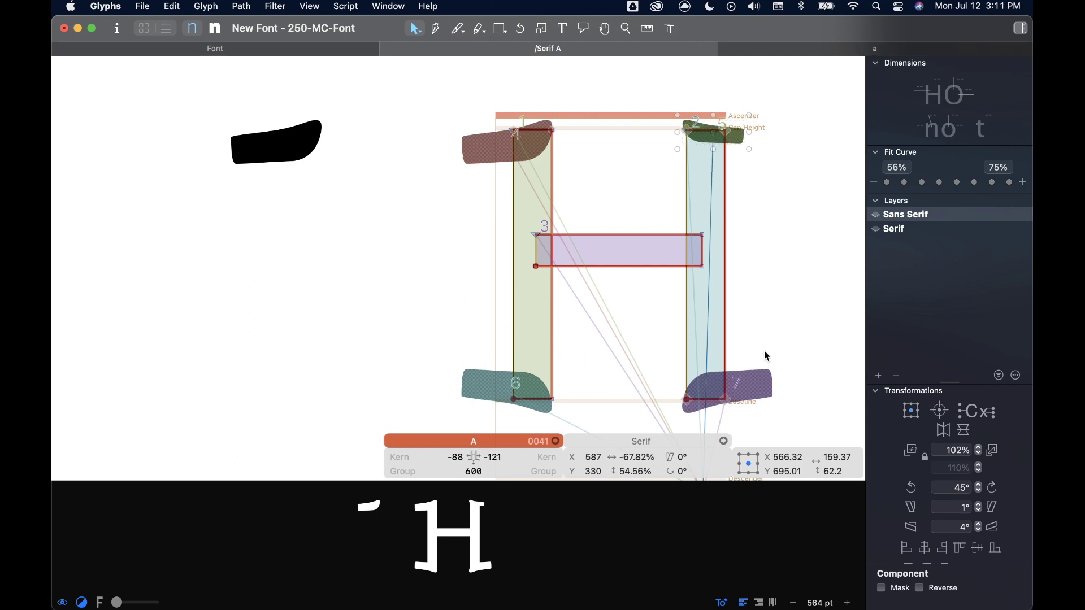
left_click(760, 383)
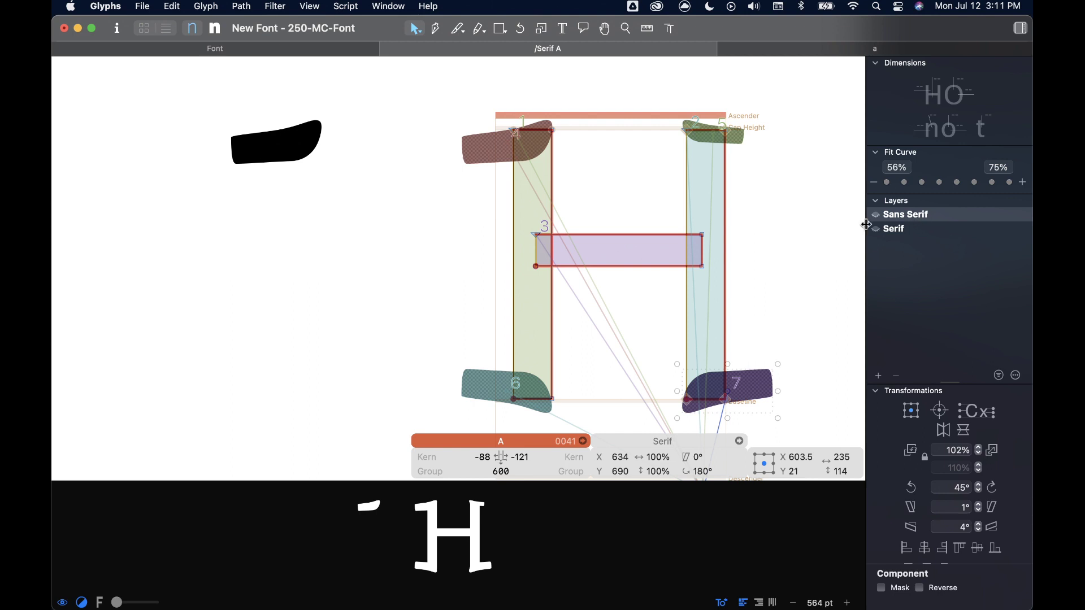
- Reopen the Serif glyph, pull a node right into a point, and drag the bottom node down to deepen it
double_click(305, 141)
left_click_drag(321, 125, 385, 139)
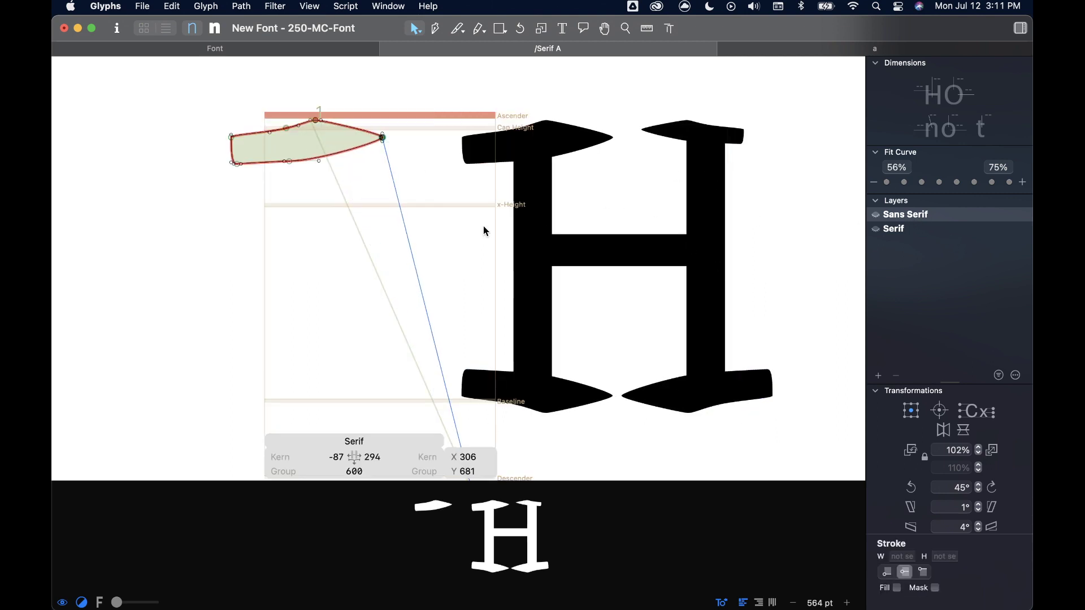
left_click_drag(293, 163, 303, 194)
scroll(489, 178, "left", 2)
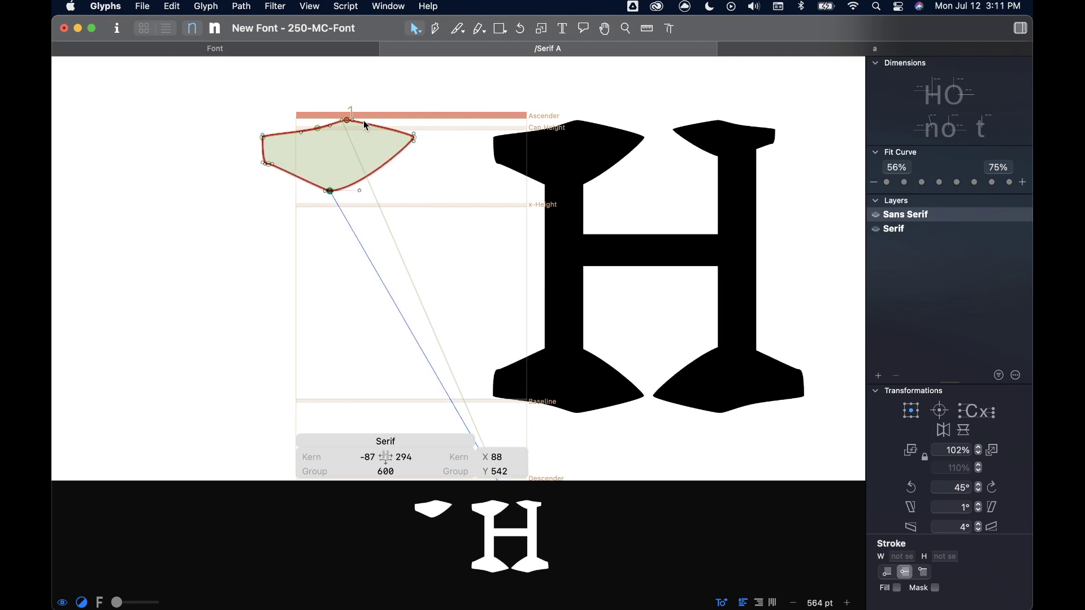
scroll(531, 123, "right", 2)
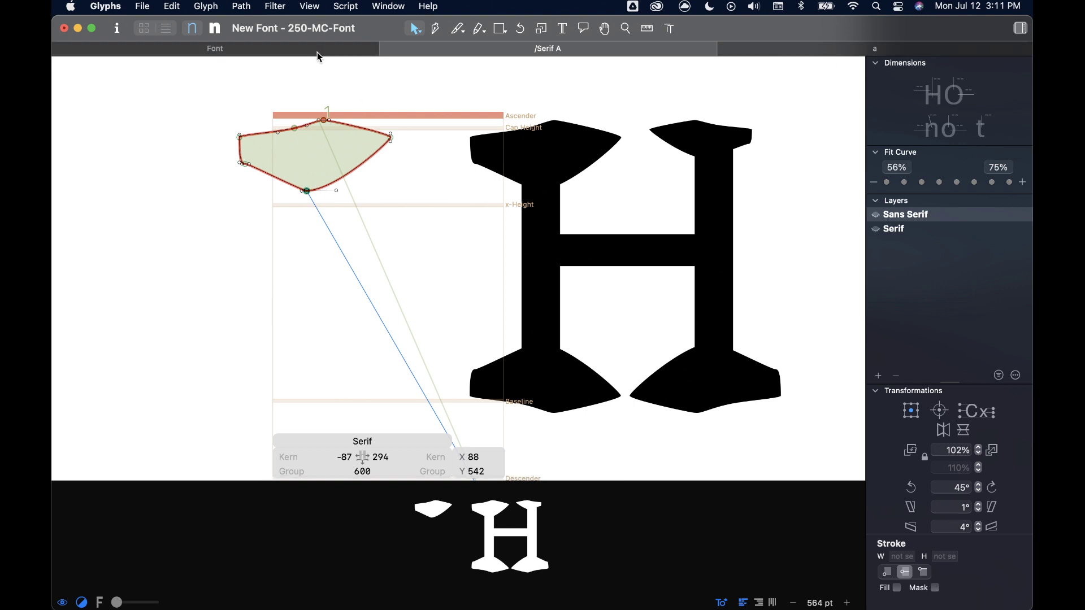
- Show the font overview and scroll to the Serif glyph listed under the Other category
left_click(255, 50)
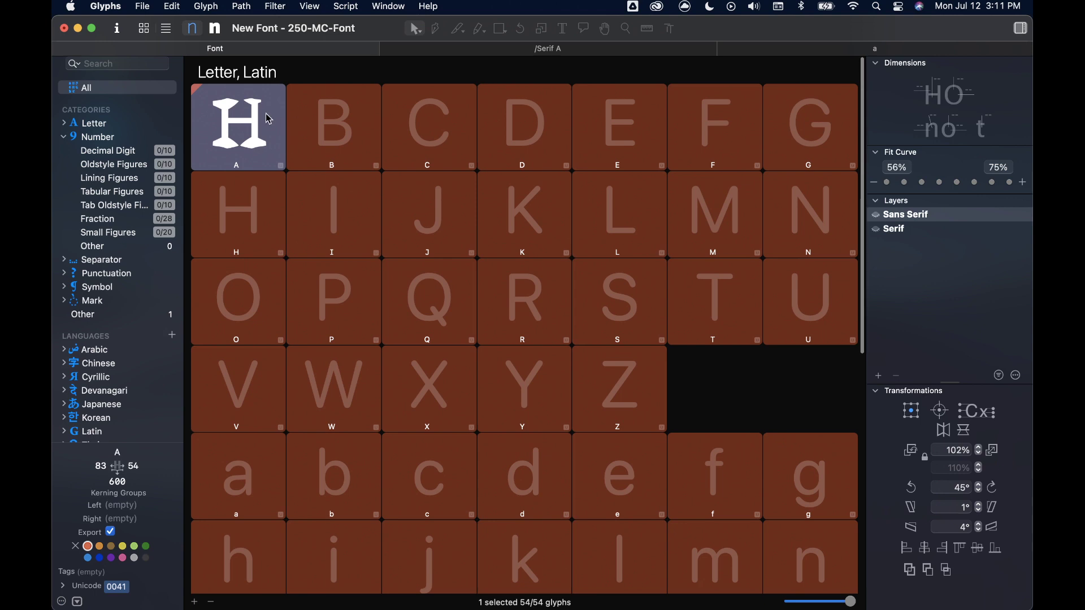
scroll(306, 131, "down", 10)
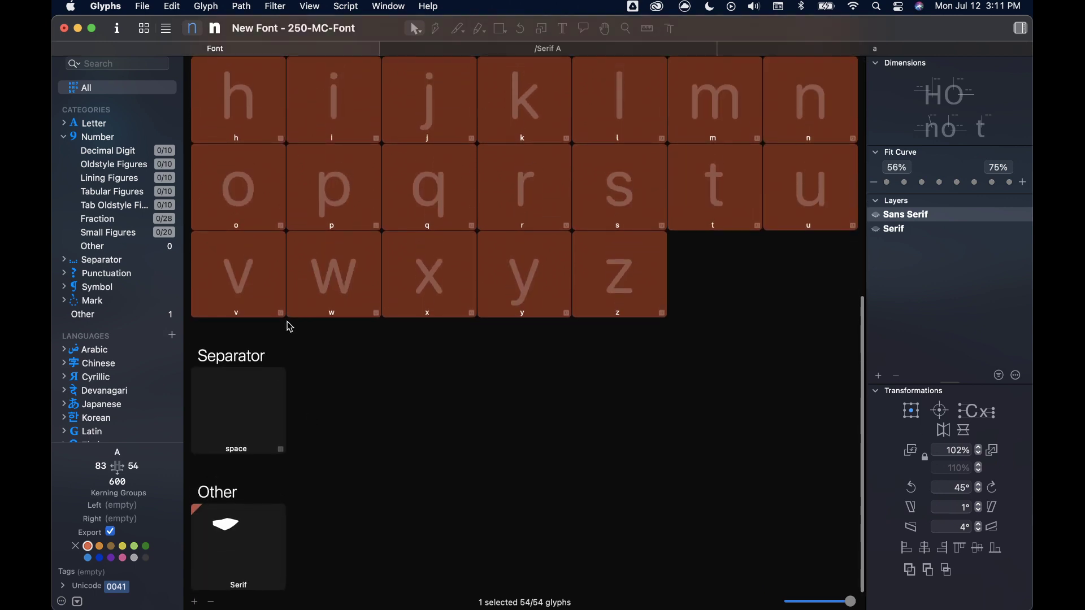
left_click(237, 585)
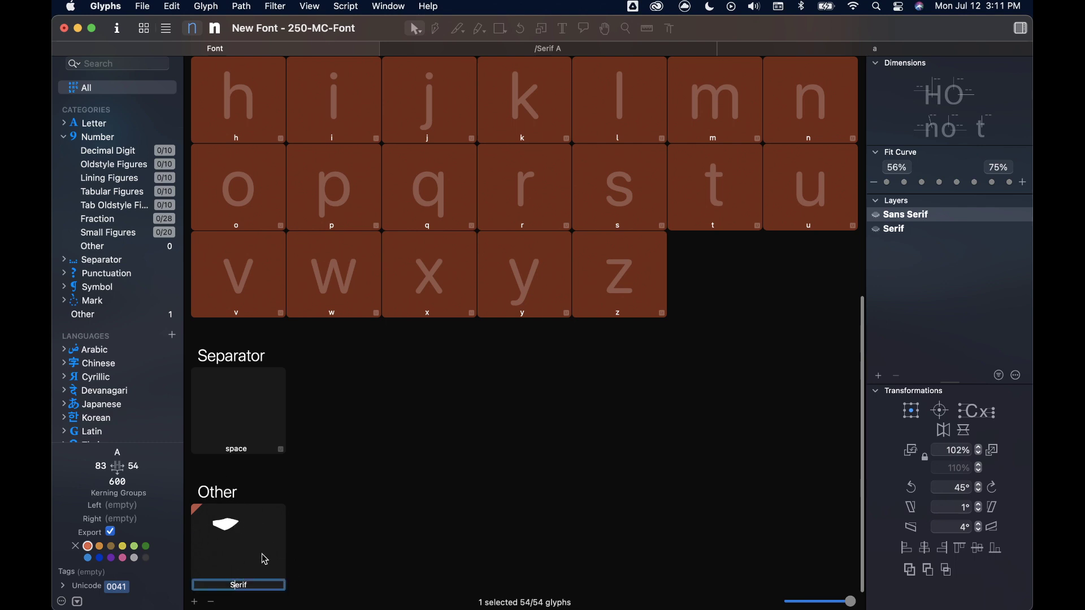
left_click(260, 531)
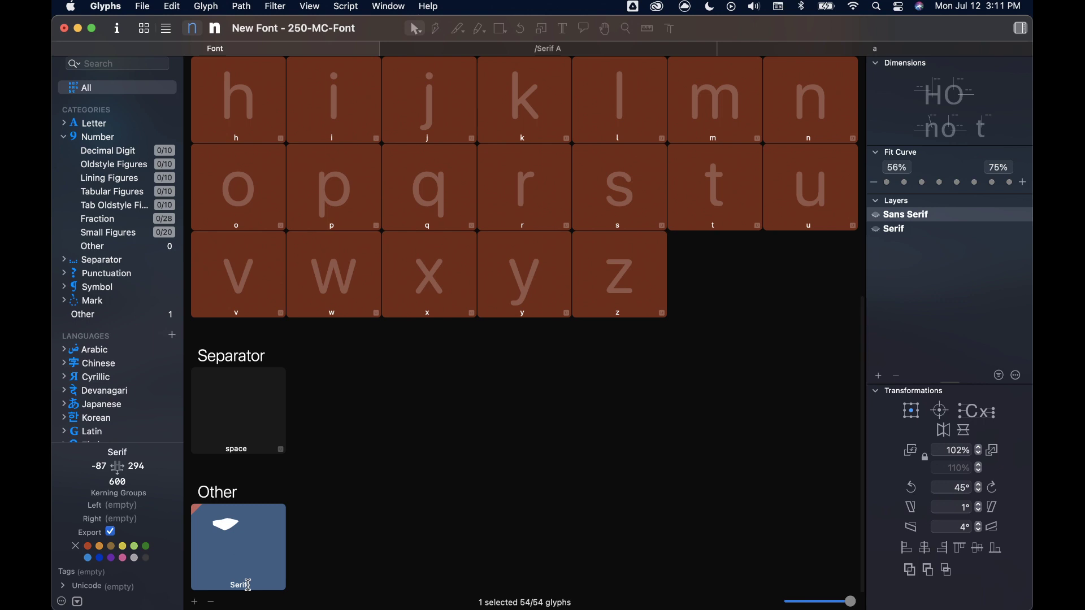